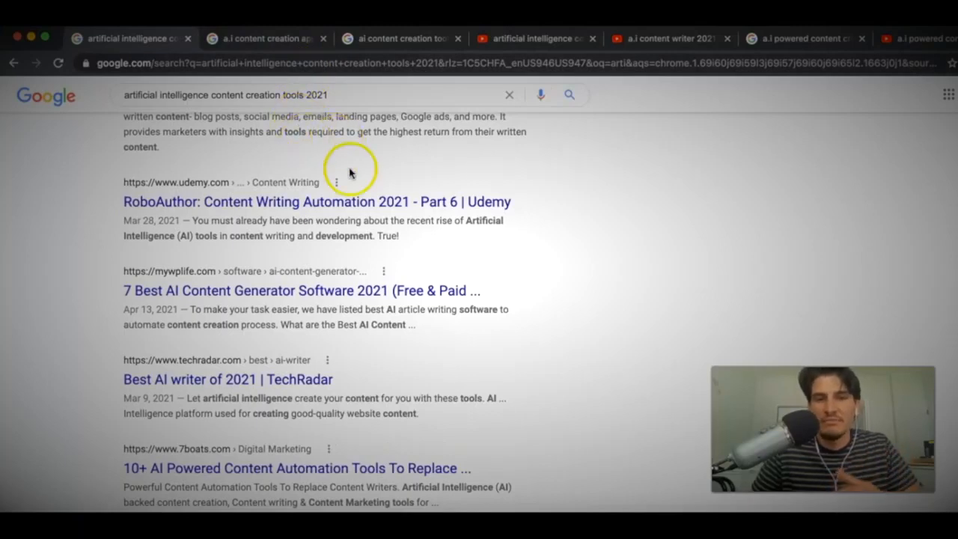
Look through the Google results for "artificial intelligence content creation tools 2021" down to the YouTube video listing.
scroll(413, 192, up, 3)
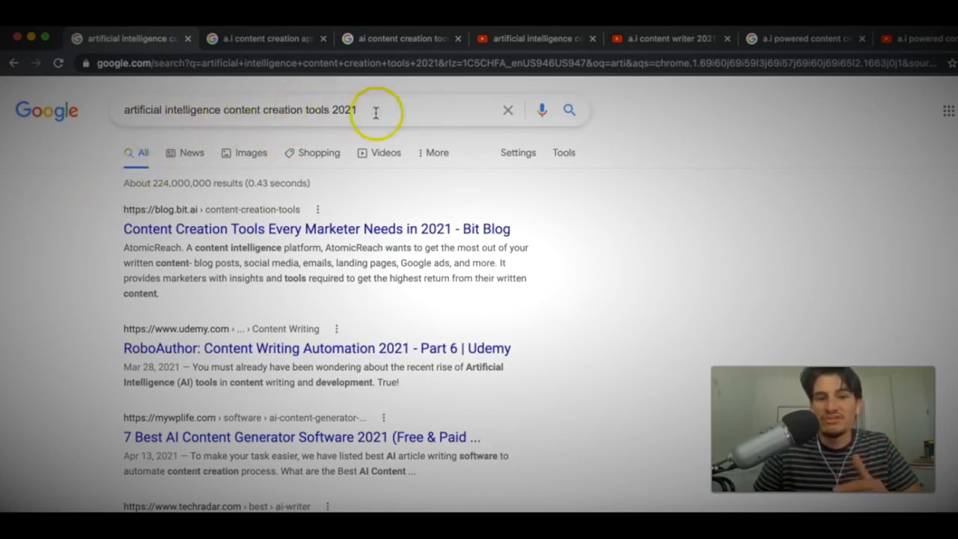
scroll(89, 238, down, 3)
scroll(89, 238, down, 6)
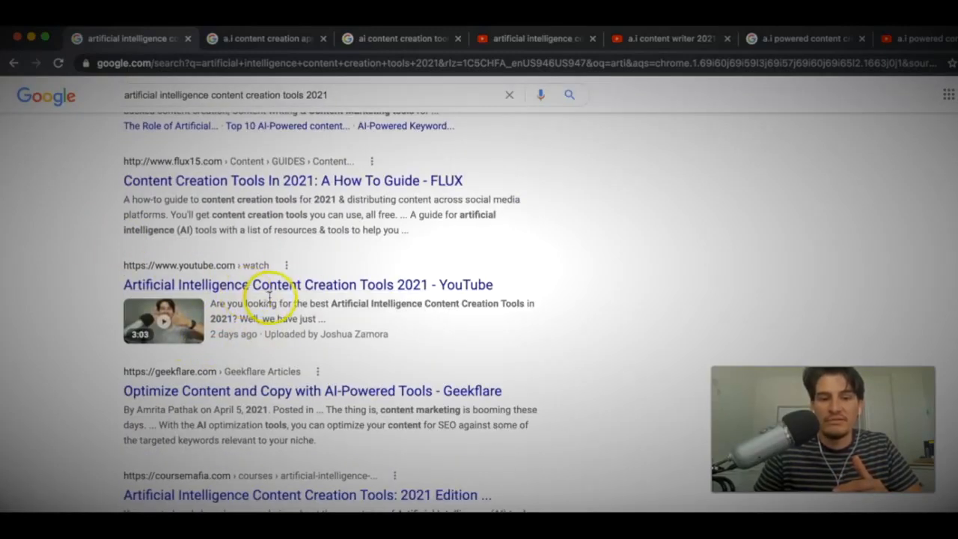
scroll(262, 274, up, 5)
Check the video listings in the Google results for "a.i content creation apps 2021".
click(267, 43)
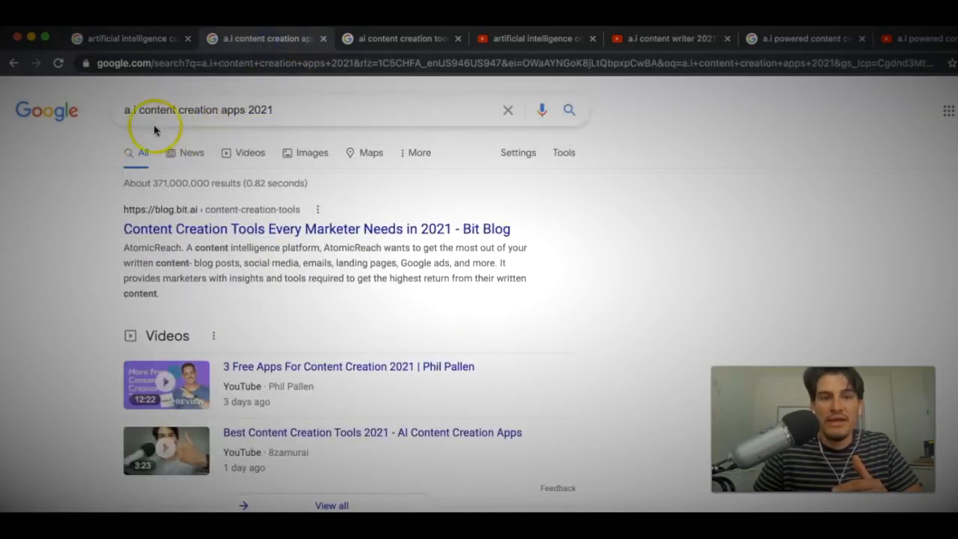
scroll(262, 209, down, 2)
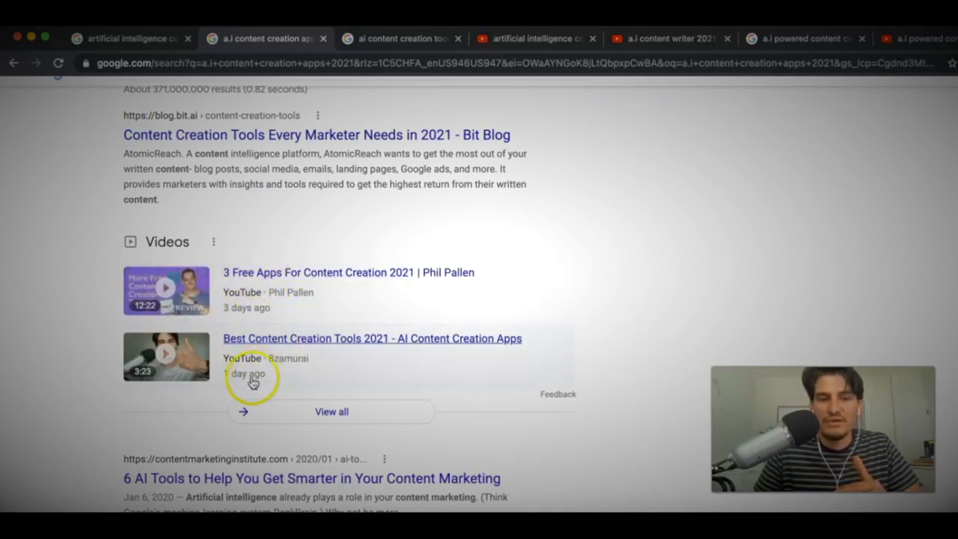
scroll(105, 292, up, 2)
Examine the second page of Google results for "ai content creation tools 2021", down to the related searches.
click(416, 38)
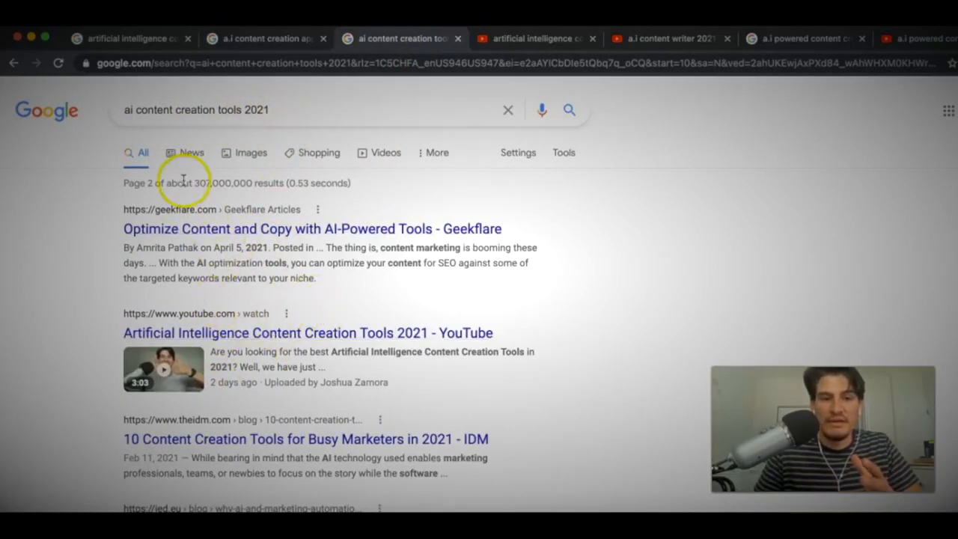
scroll(331, 220, down, 15)
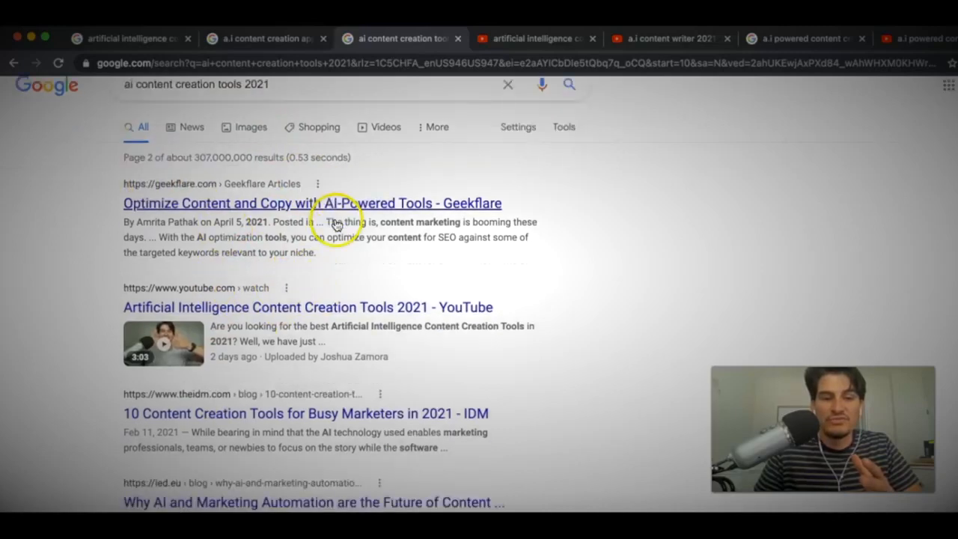
scroll(302, 296, up, 15)
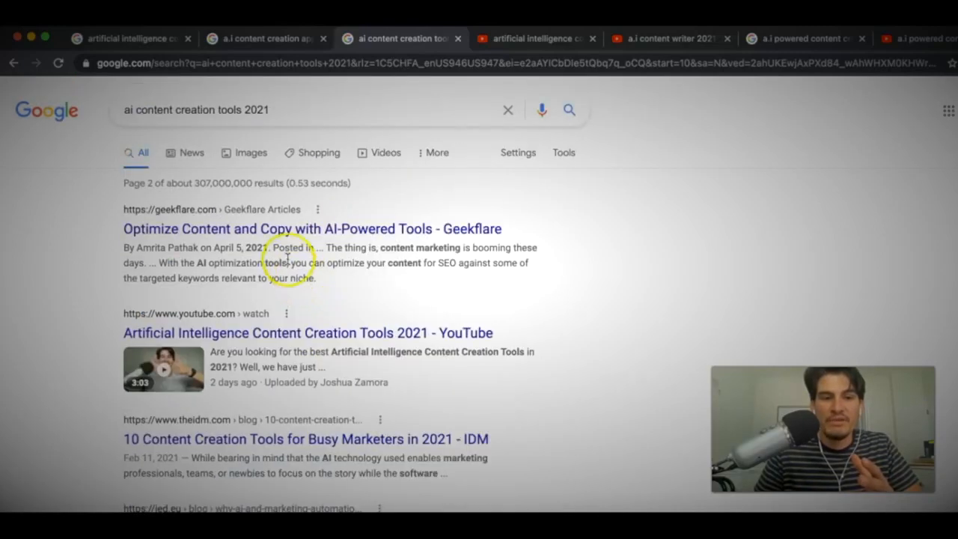
scroll(289, 230, down, 13)
scroll(292, 234, down, 5)
scroll(299, 241, up, 3)
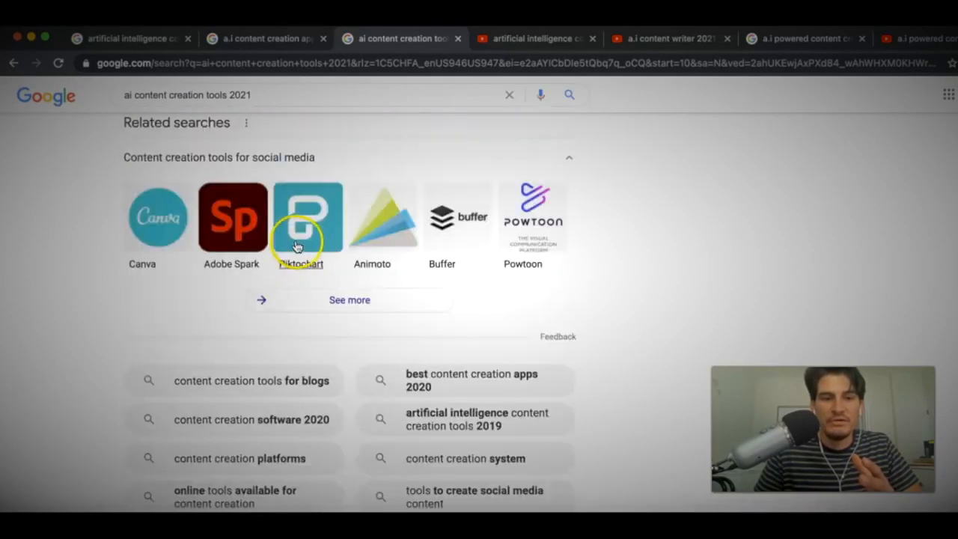
scroll(273, 232, down, 5)
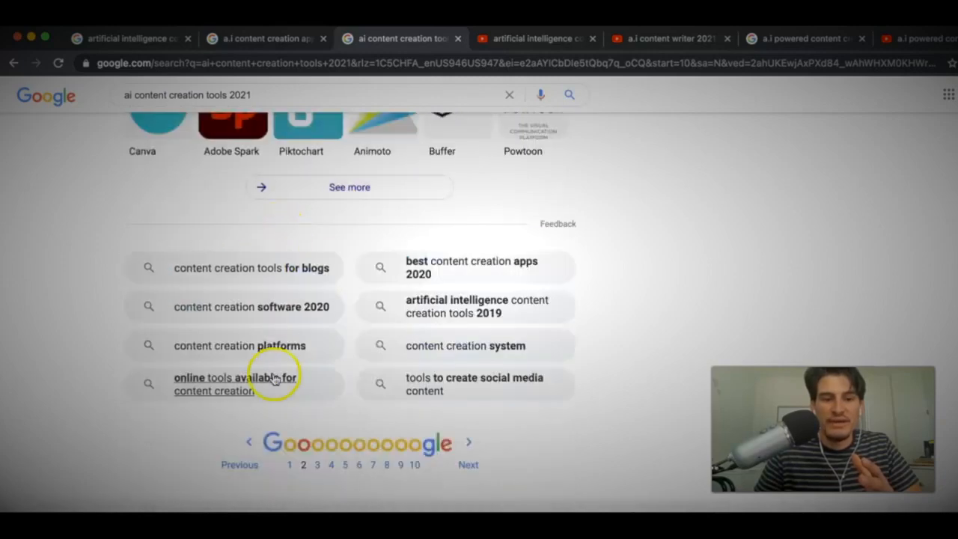
Review the first page of results for "ai content creation tools 2021" and go on to the second page.
click(291, 465)
scroll(359, 257, down, 15)
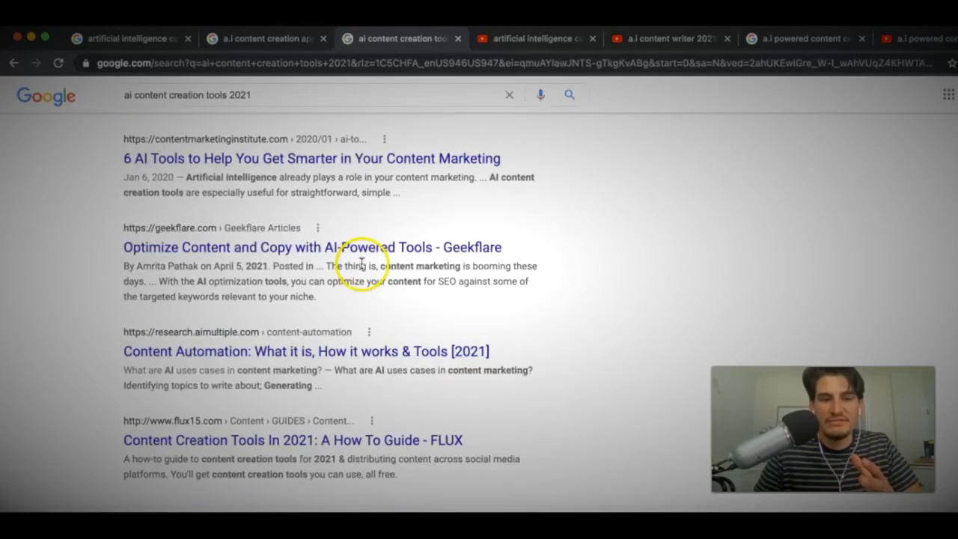
scroll(360, 267, up, 10)
scroll(360, 268, up, 5)
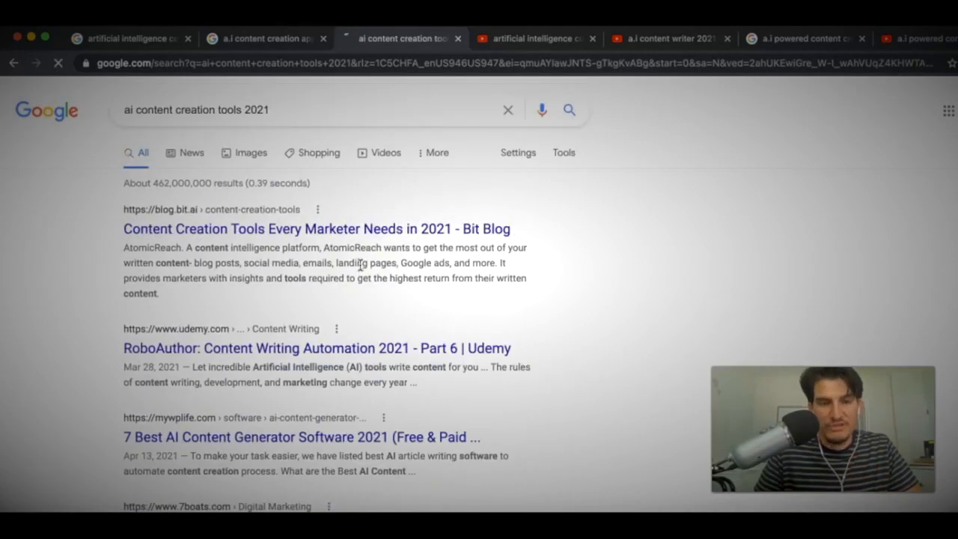
scroll(361, 263, down, 20)
click(456, 453)
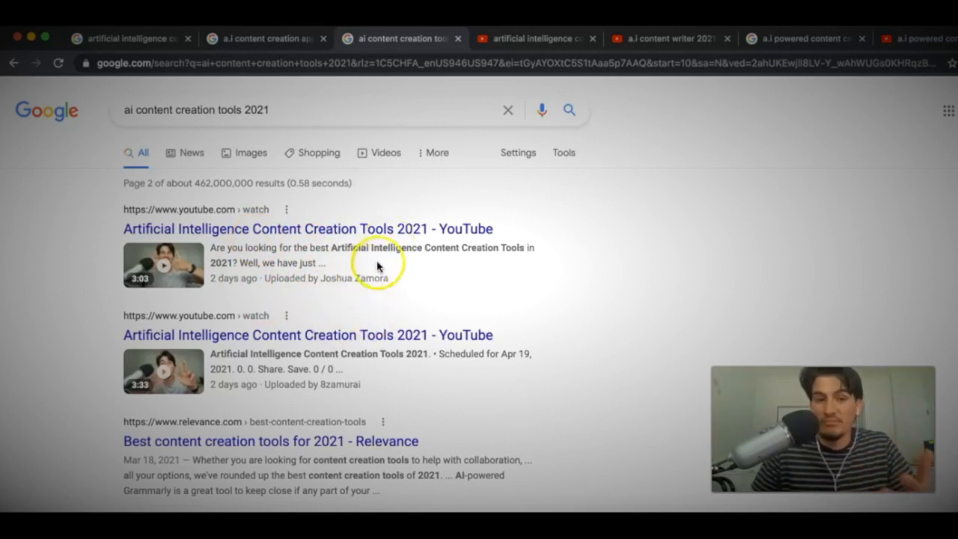
Check the YouTube results for "artificial intelligence content creation tools 2021" and for "a.i content writer 2021".
click(520, 38)
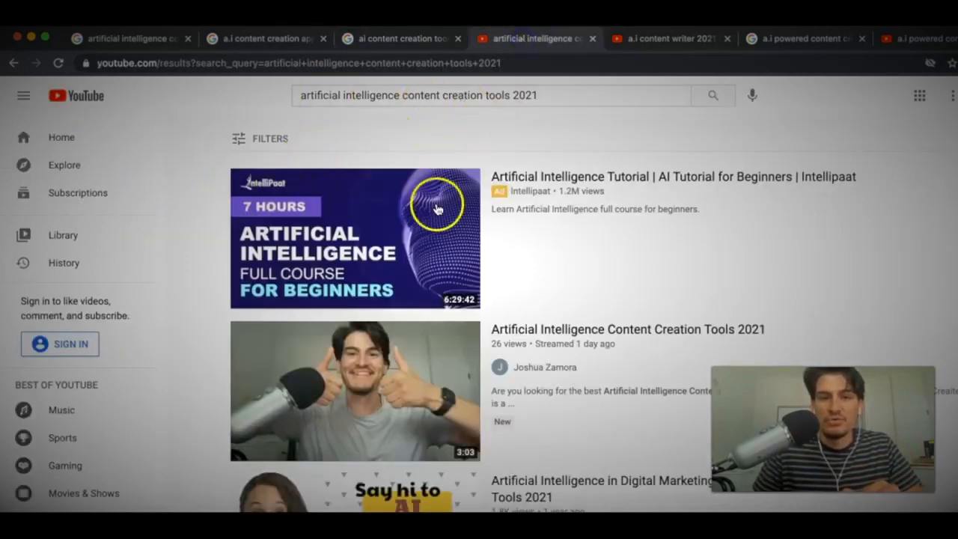
mouse_move(509, 345)
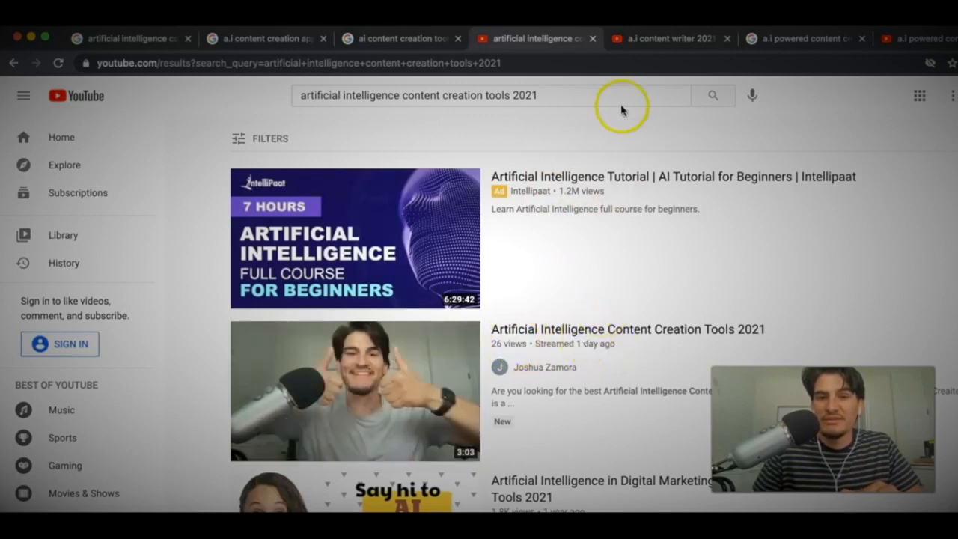
click(659, 42)
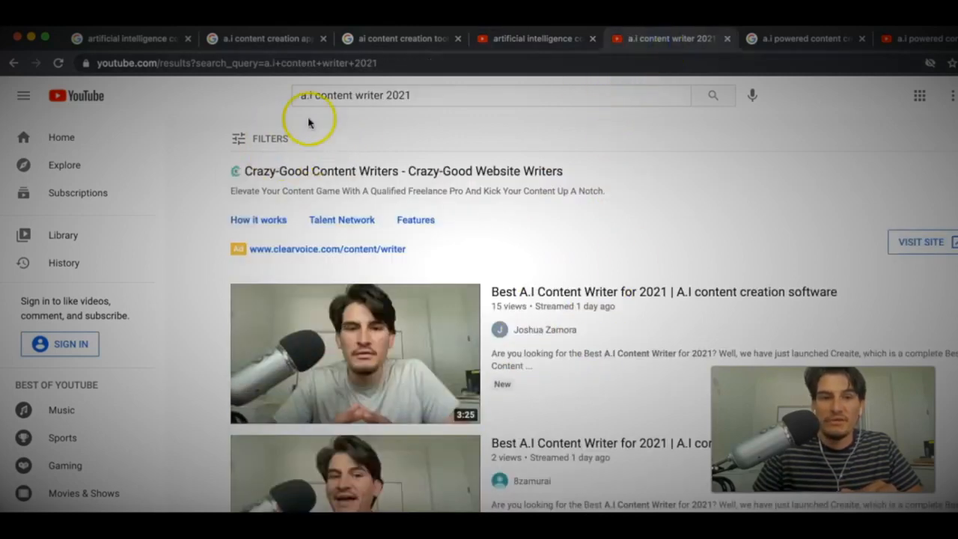
scroll(524, 202, down, 2)
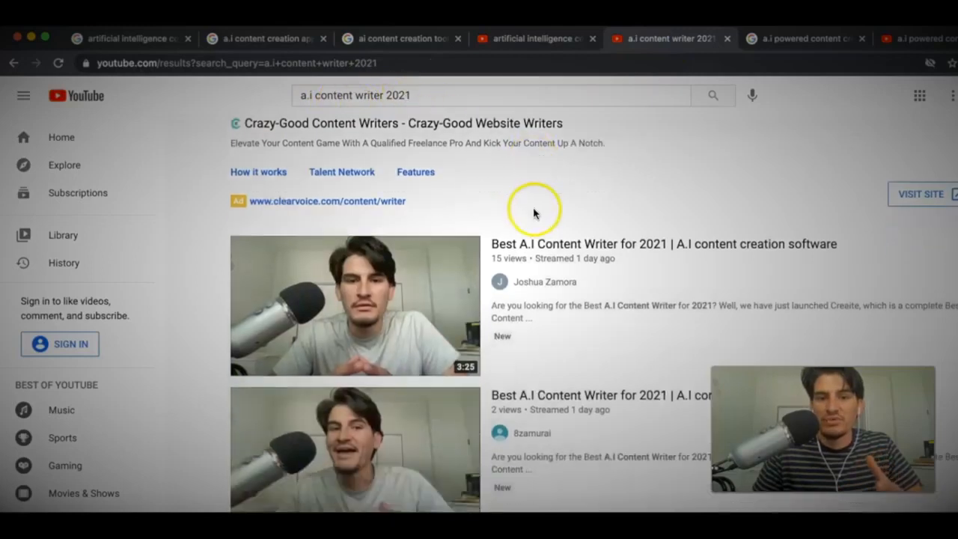
scroll(539, 299, down, 1)
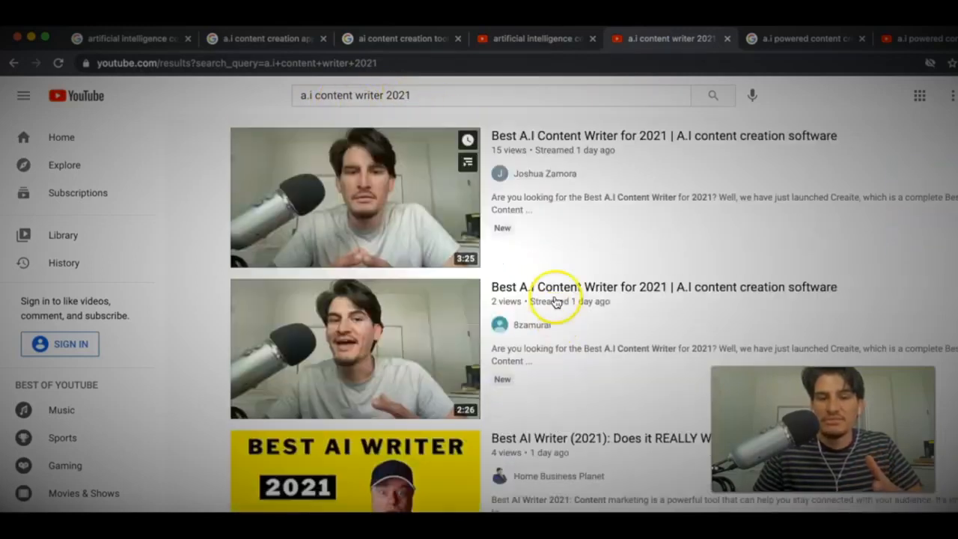
scroll(577, 225, up, 2)
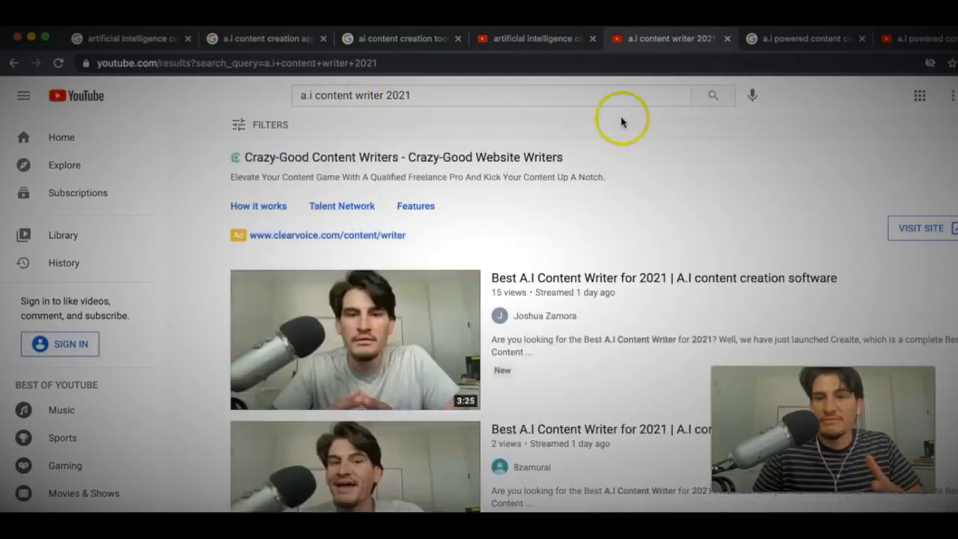
Inspect the YouTube video listing in the Google results for "a.i powered content creation software 2021".
click(813, 38)
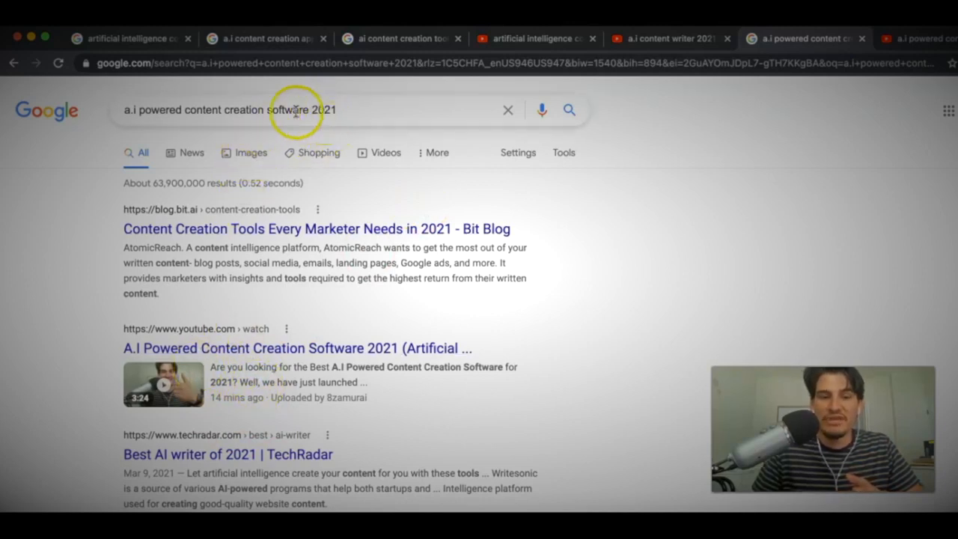
right_click(278, 349)
click(341, 387)
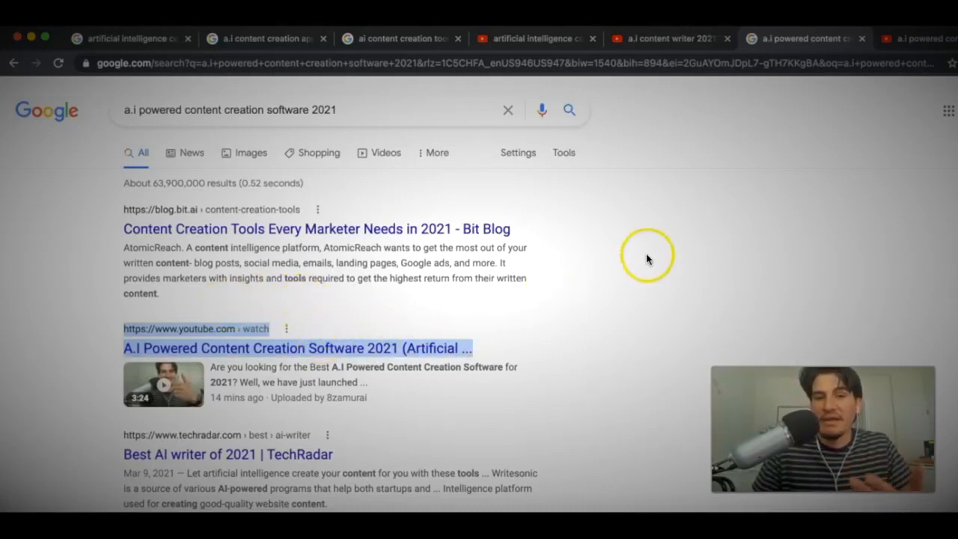
click(800, 246)
Review the video rankings in the YouTube results for "a.i powered content creation software 2021".
click(904, 39)
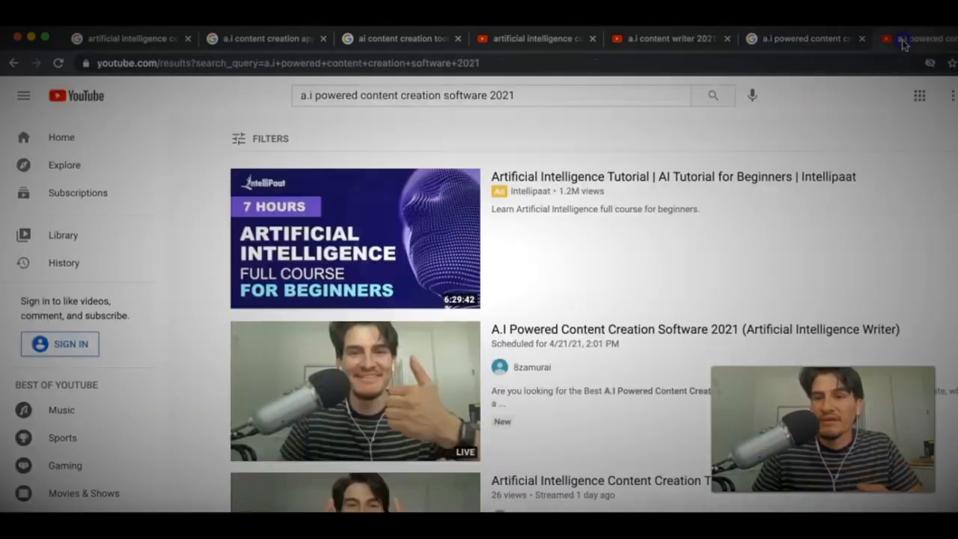
scroll(517, 302, down, 1)
scroll(517, 302, down, 2)
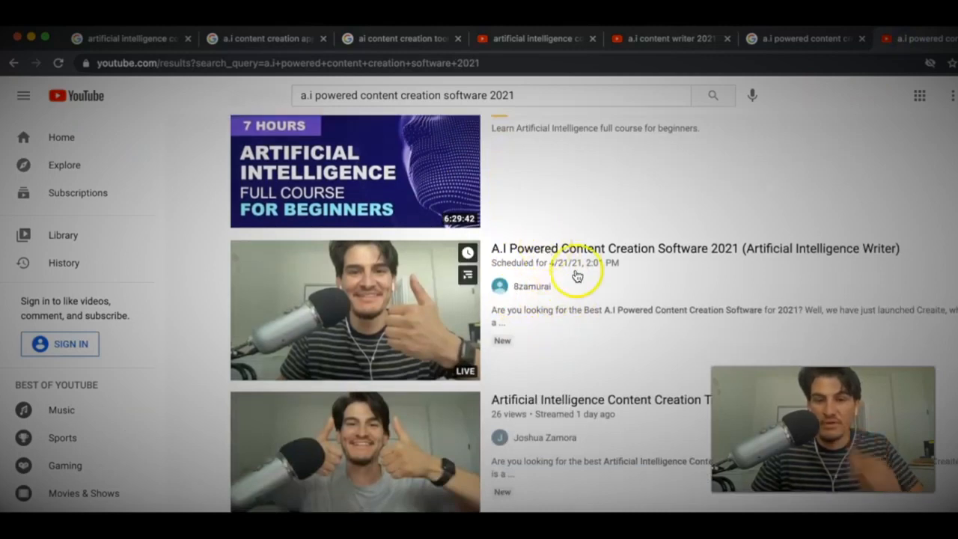
scroll(558, 277, up, 1)
scroll(558, 277, up, 3)
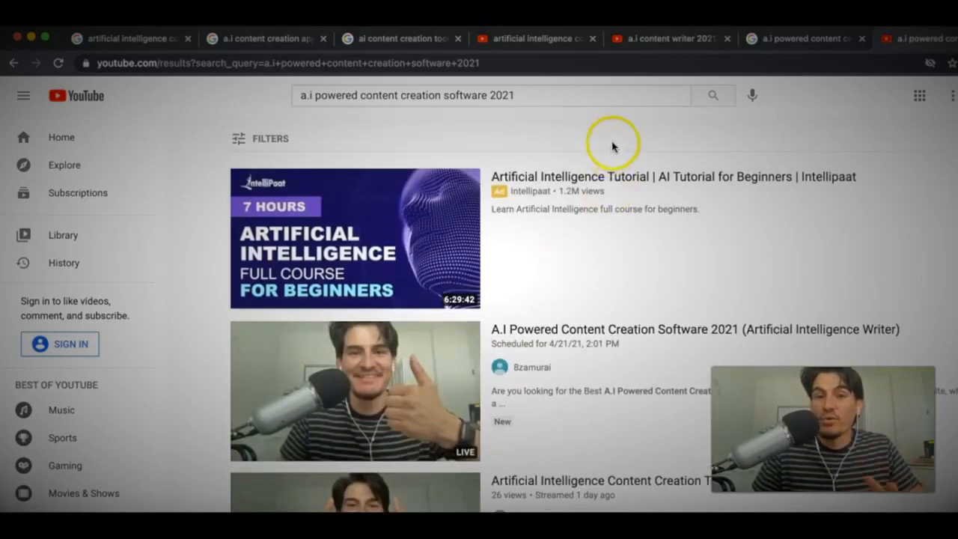
Return to the Google results for "artificial intelligence content creation tools 2021" and check the ranked video again.
click(128, 38)
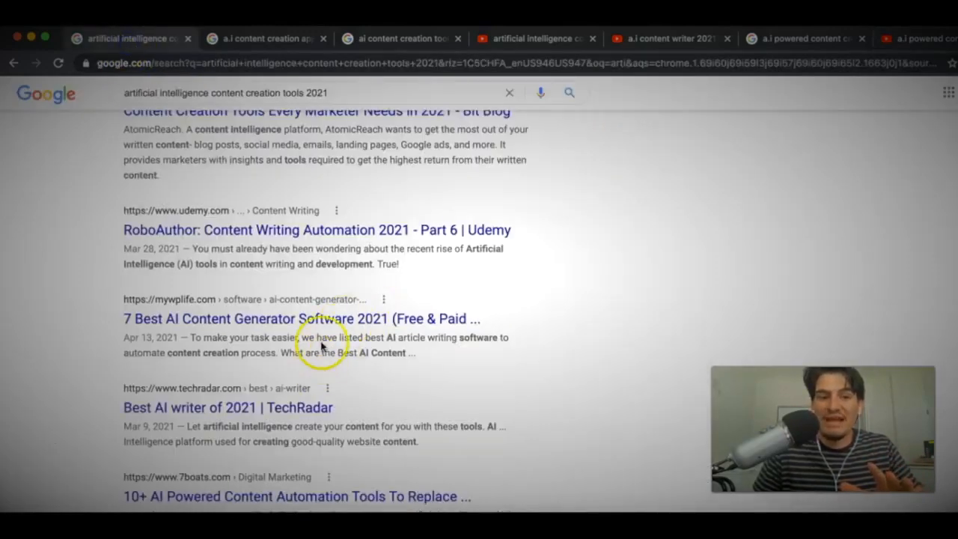
scroll(320, 347, up, 2)
scroll(336, 328, down, 8)
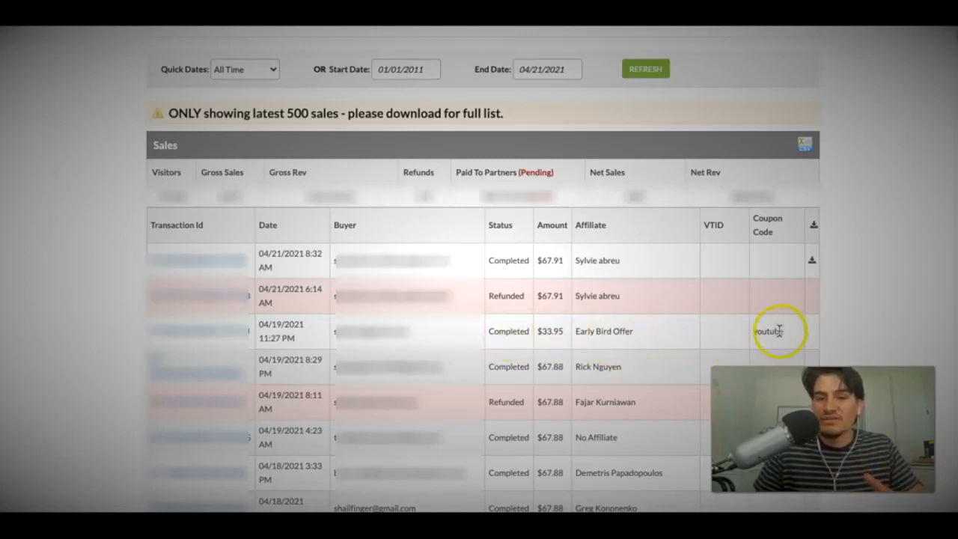
Highlight the amount of the sale made with the "youtube" coupon code in the sales report, and return to the Google results.
drag(567, 335, 546, 334)
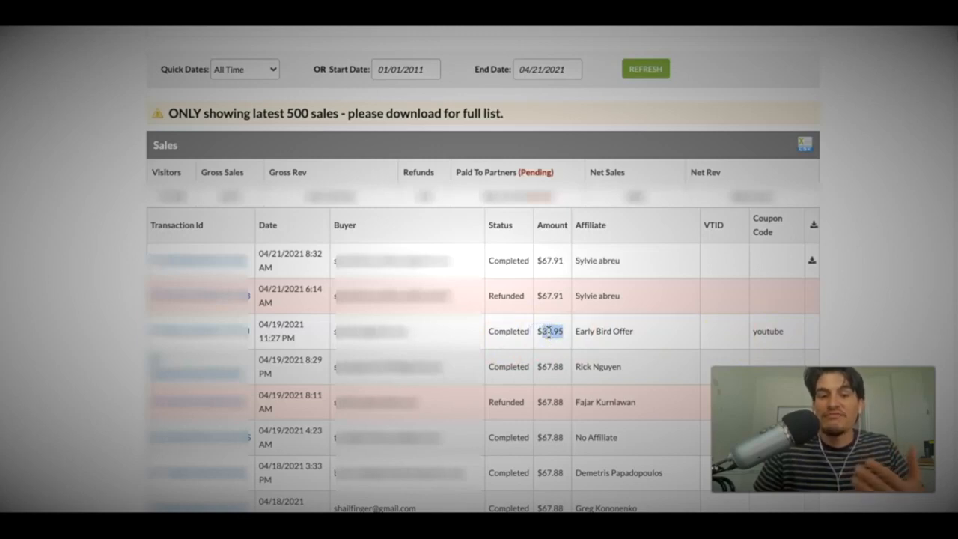
click(863, 260)
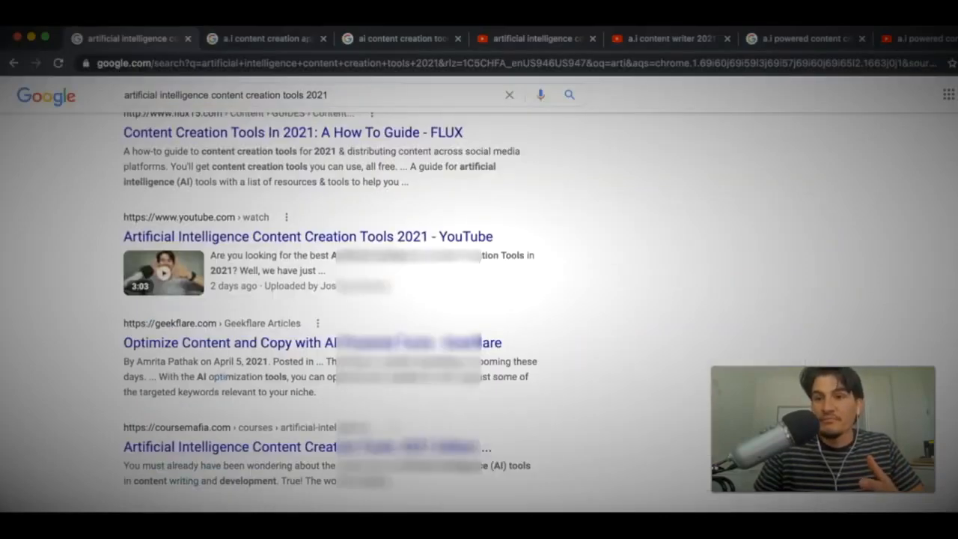
click(386, 41)
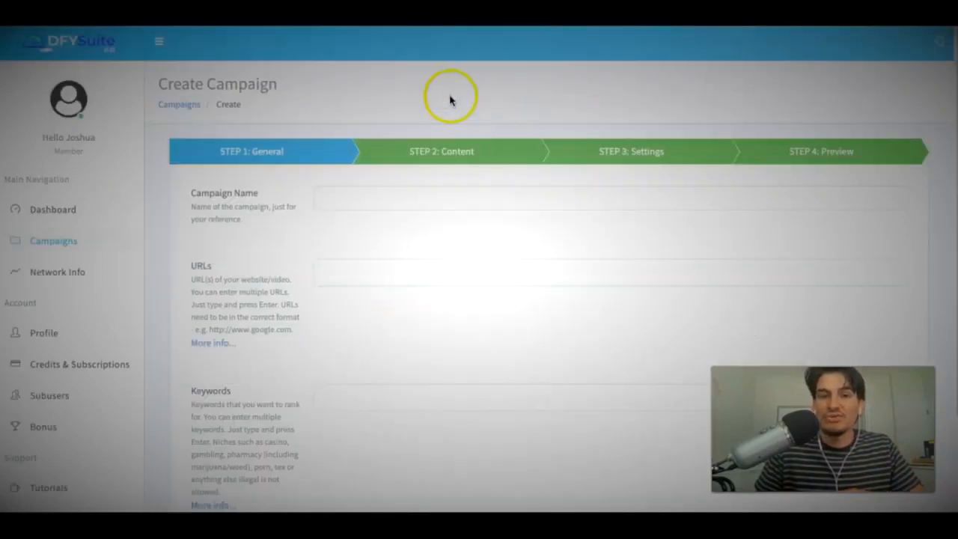
Look over the general settings of the Create Campaign form in DFY Suite.
click(450, 95)
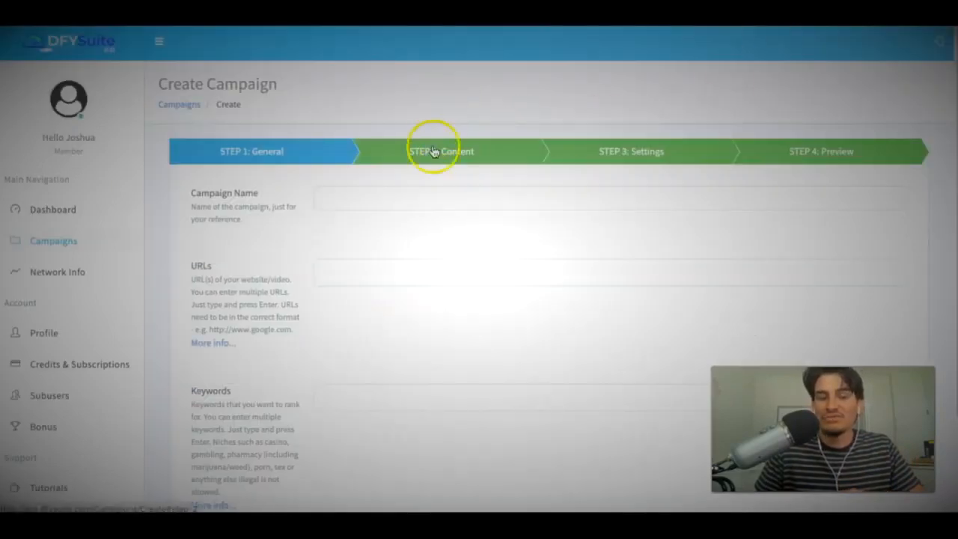
scroll(389, 254, down, 1)
click(374, 249)
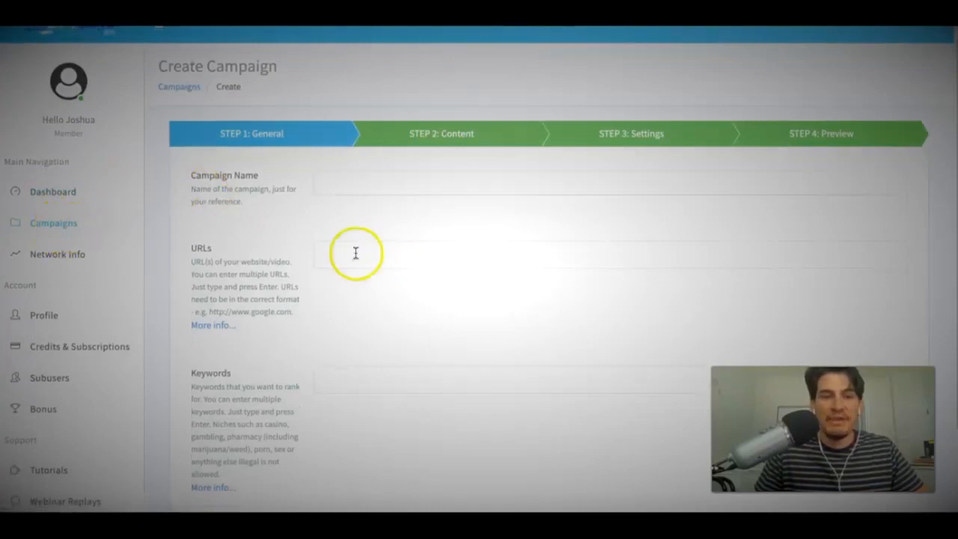
scroll(355, 253, up, 1)
Create a new campaign from the campaigns list and name it "Best A.I Tools 3".
click(62, 245)
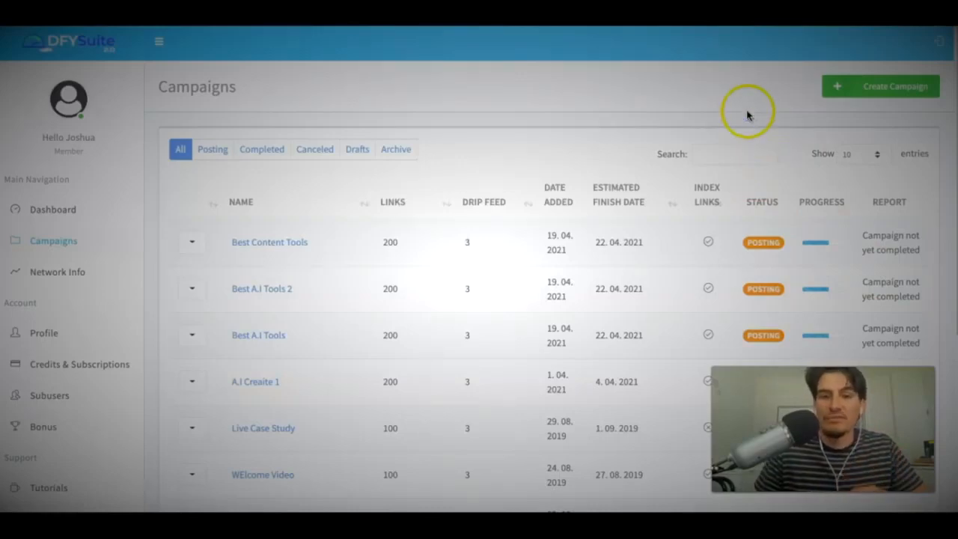
click(872, 86)
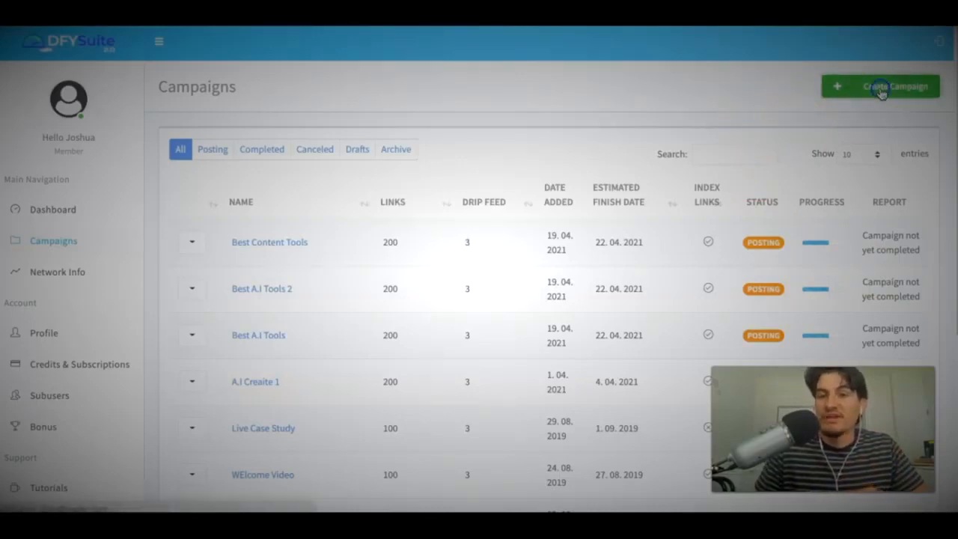
click(388, 95)
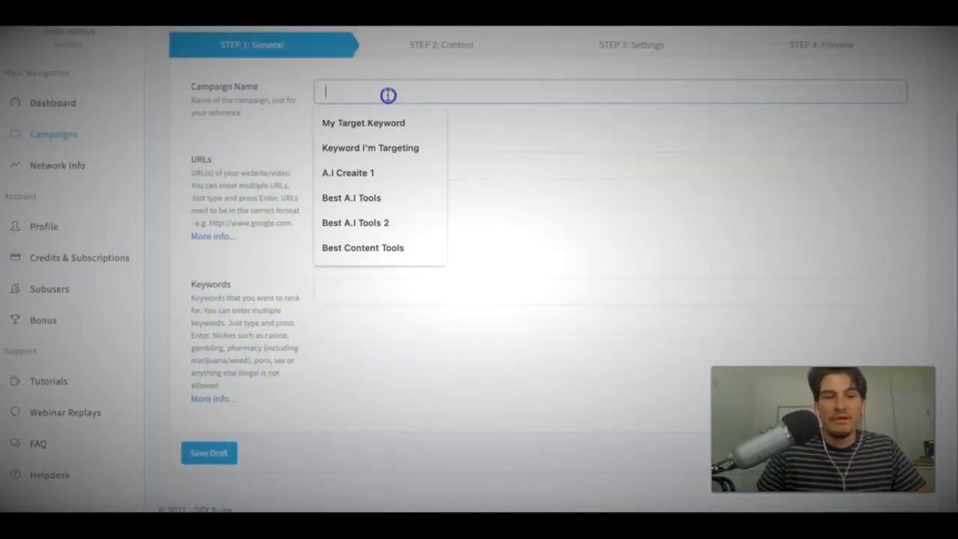
text(Best A.I Tool)
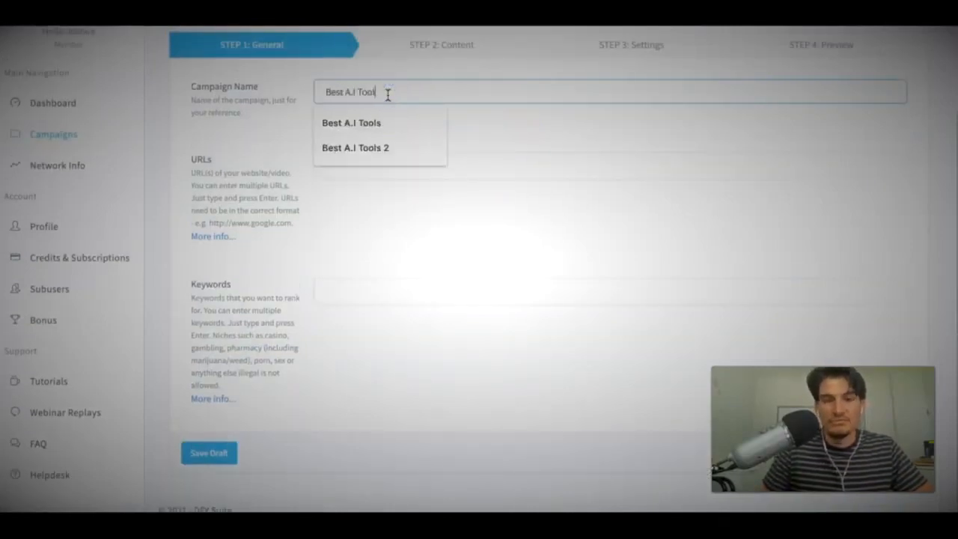
text(s 3)
click(368, 161)
click(368, 173)
text(1E)
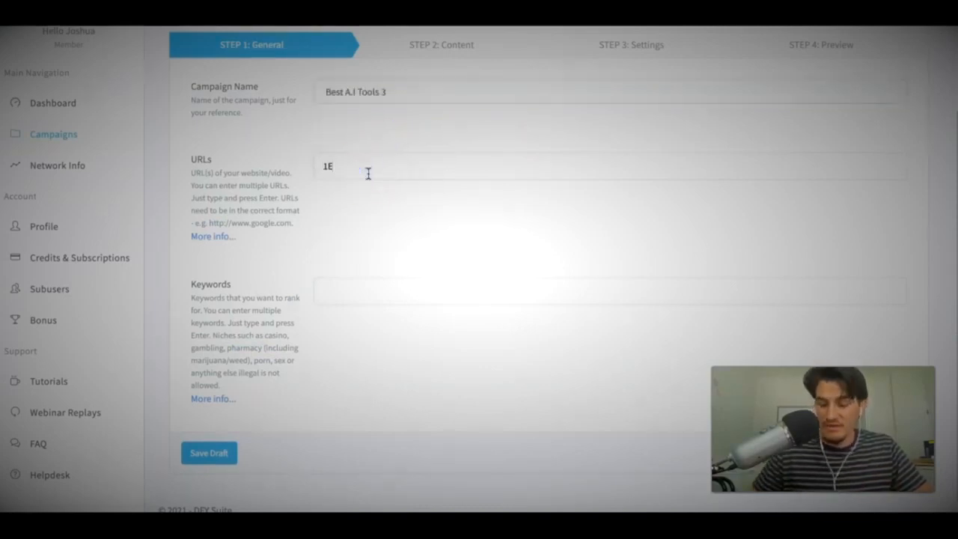
key(Return)
click(397, 212)
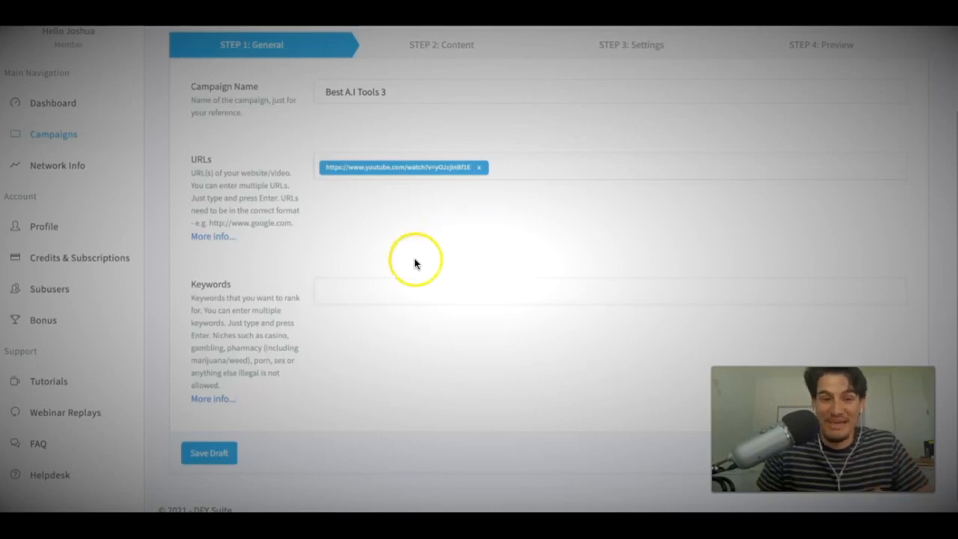
Copy the search phrase "ai content creation tools 2021" from its Google results and add it to the campaign's keywords.
click(388, 288)
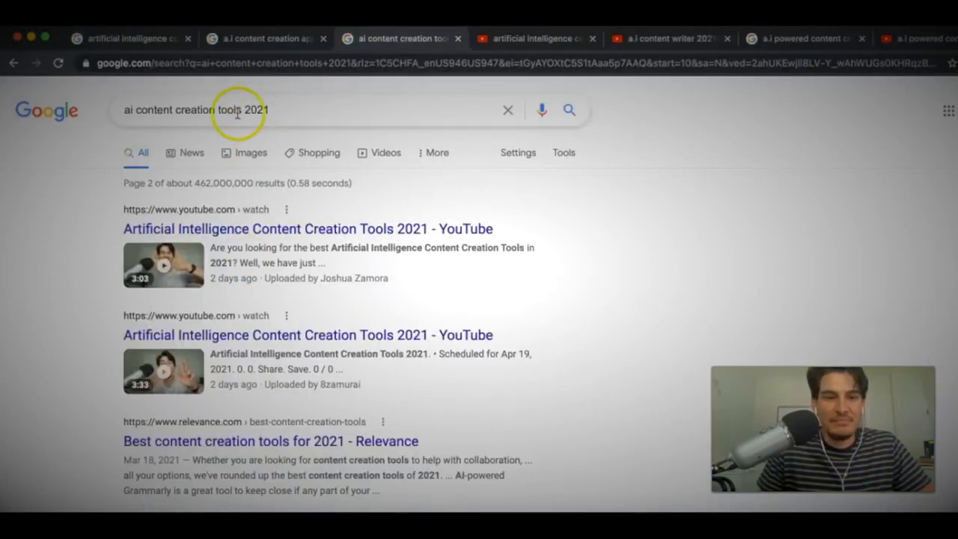
triple_click(232, 112)
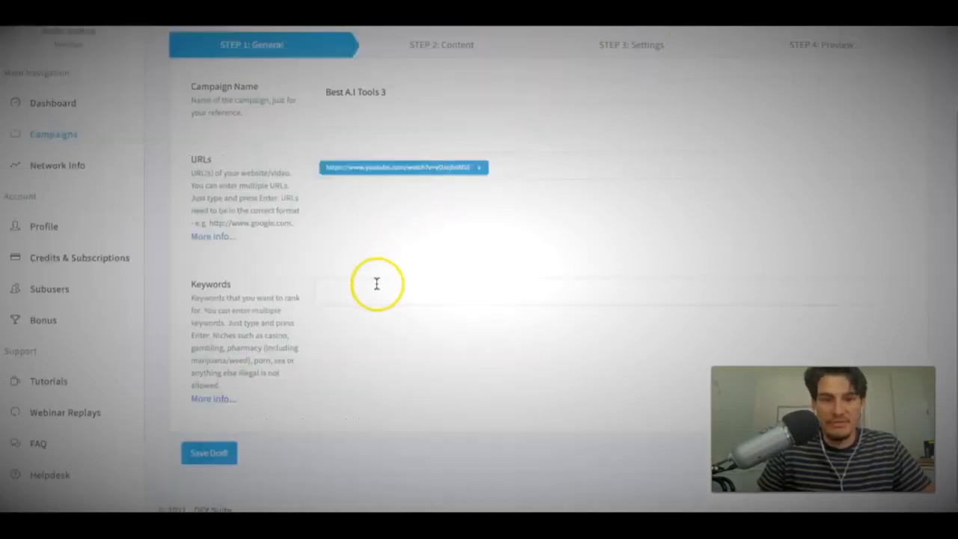
click(376, 284)
key(ctrl+v)
key(Return)
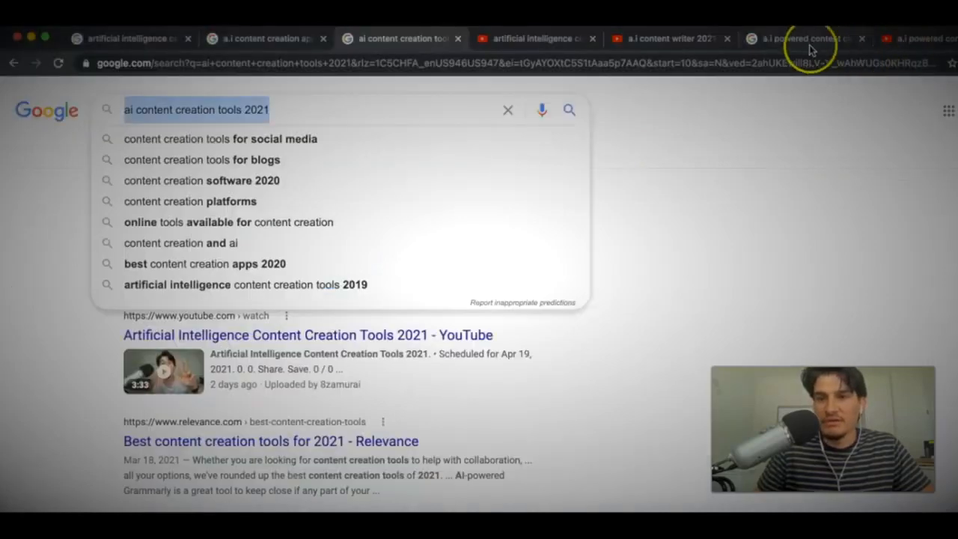
Copy "a.i powered content creation software 2021" from its Google search and add it as another campaign keyword.
click(805, 41)
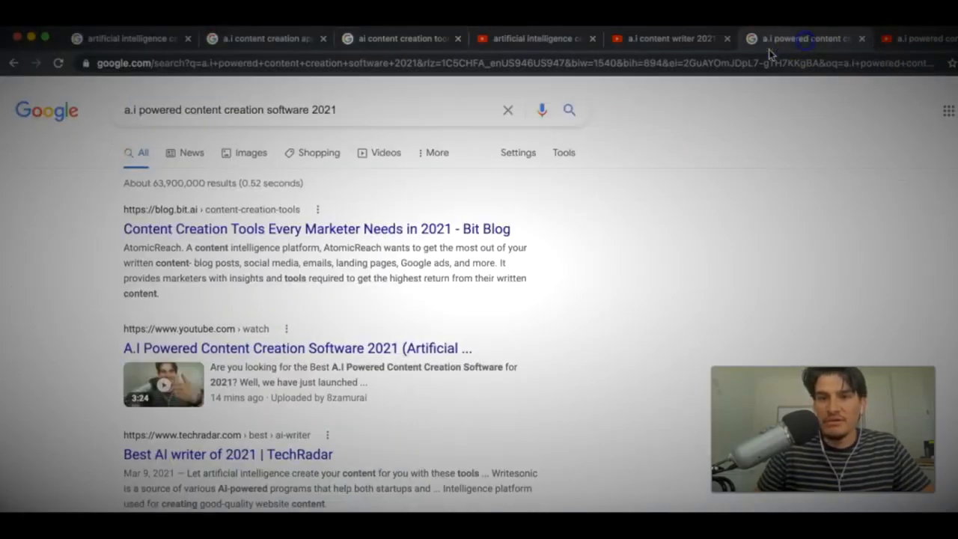
triple_click(245, 107)
key(ctrl+c)
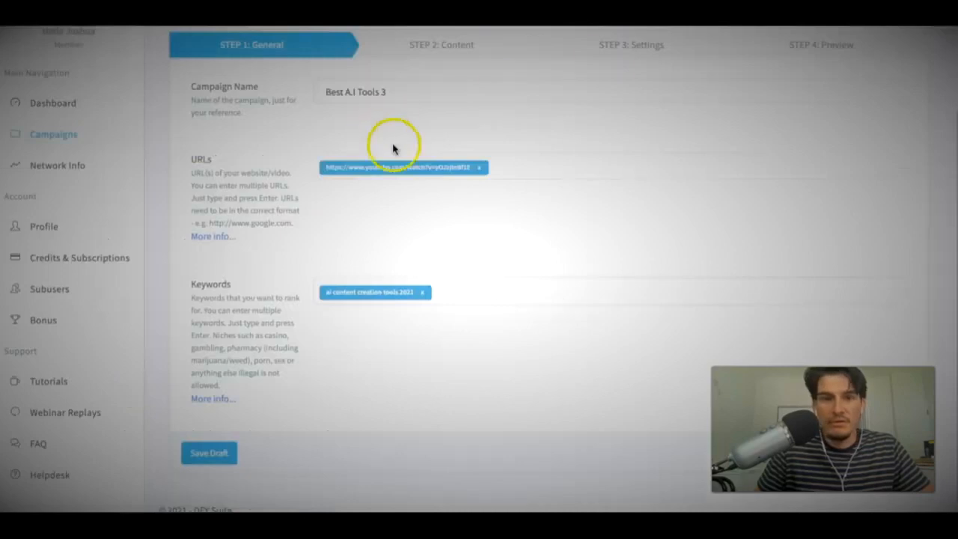
click(487, 281)
key(ctrl+v)
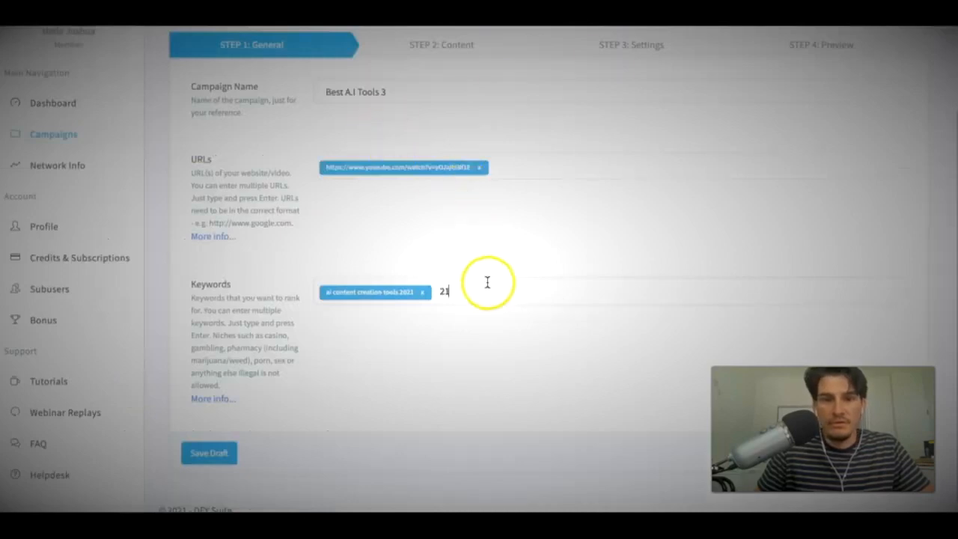
key(Return)
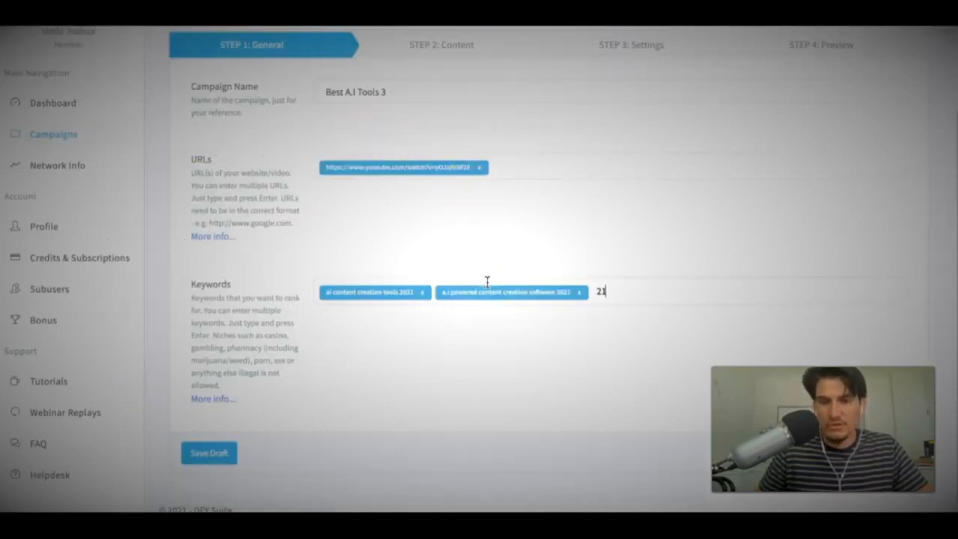
Add the keyword "a.i powered content creation software" without the year and continue to the campaign's content settings.
key(BackSpace)
key(BackSpace)
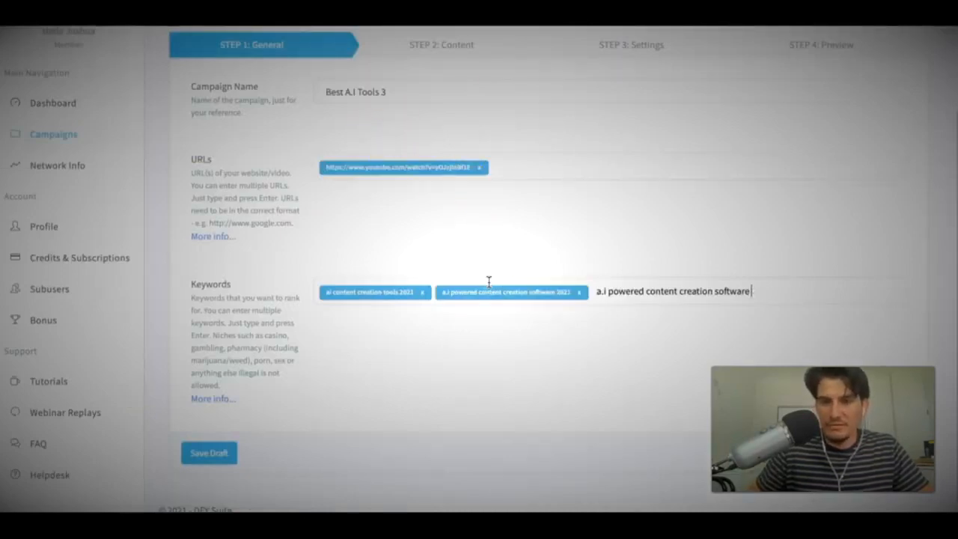
key(Return)
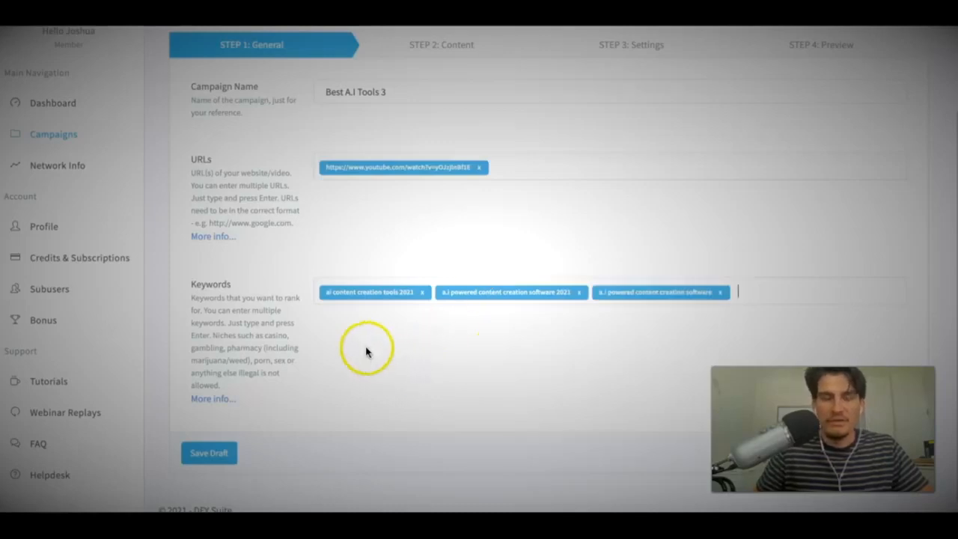
scroll(389, 263, down, 1)
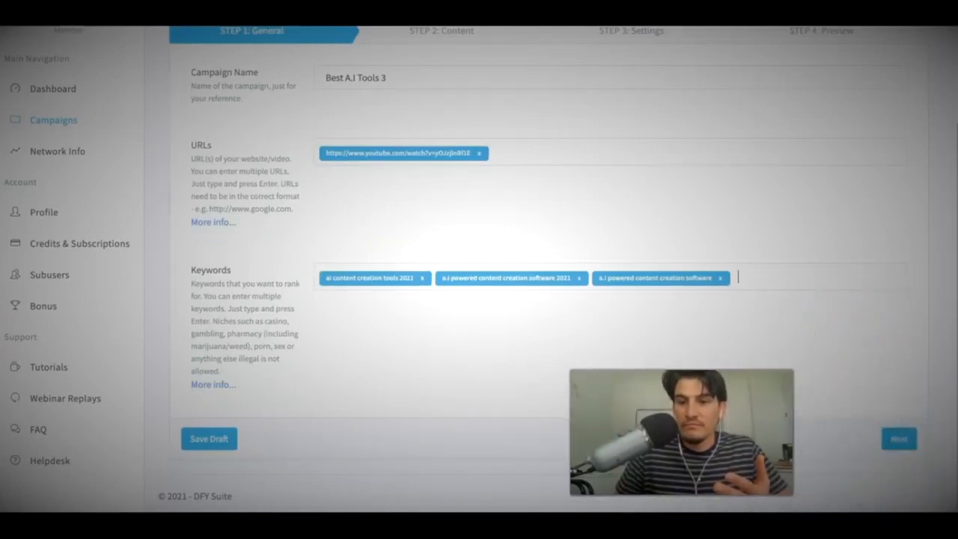
click(899, 439)
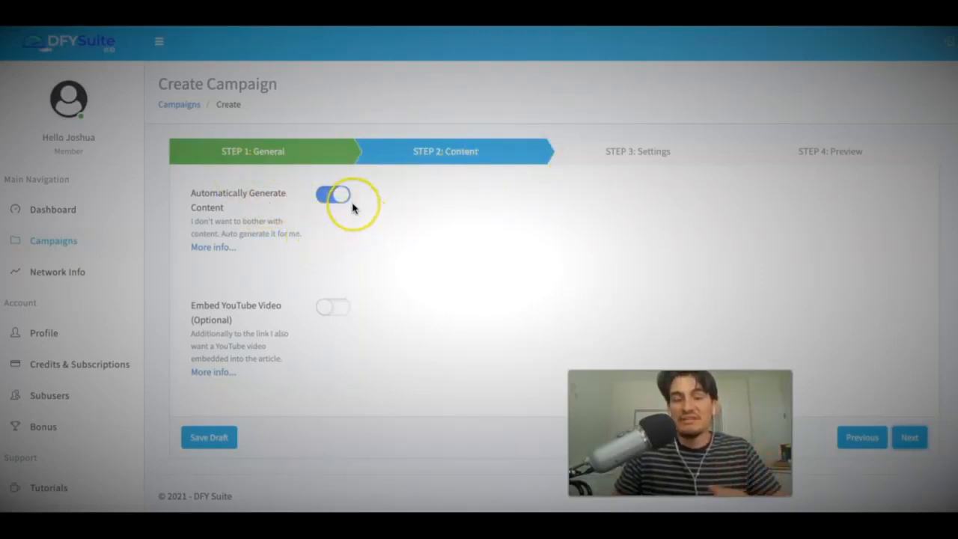
Turn off automatic content generation, look over the manual title, description and article fields, and turn it back on.
click(373, 223)
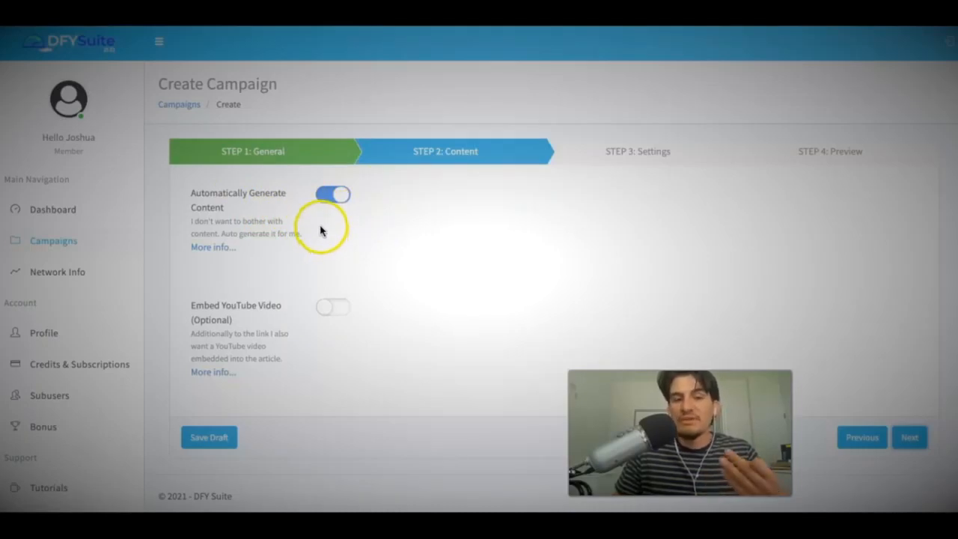
click(327, 196)
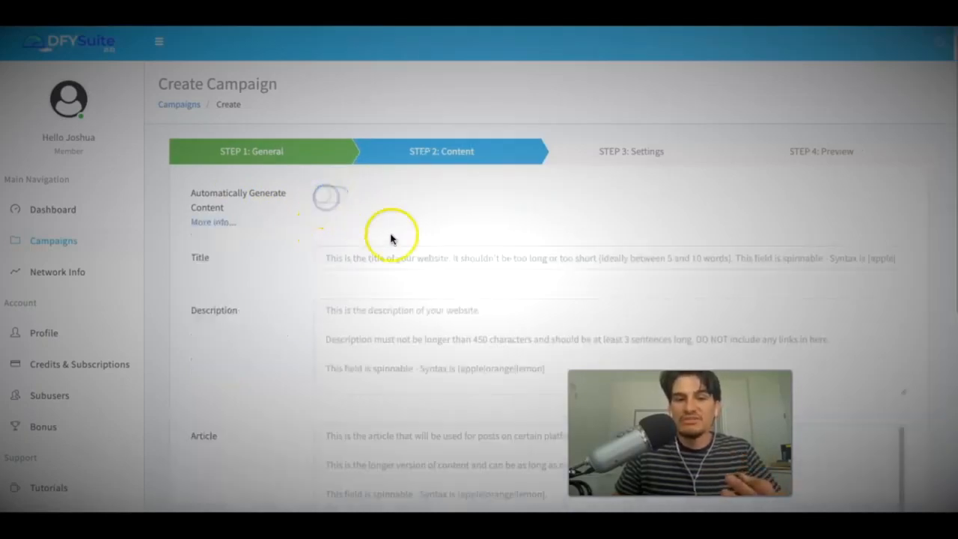
scroll(390, 235, down, 3)
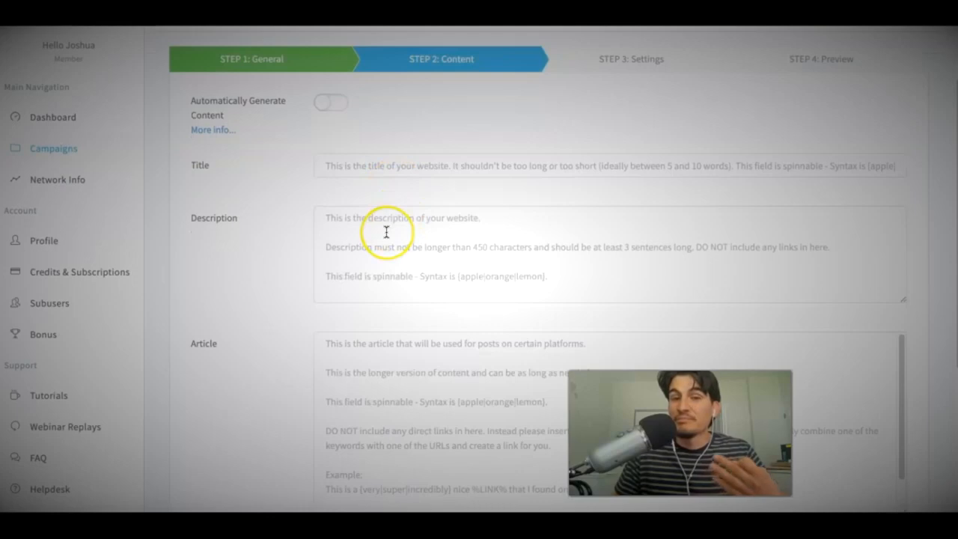
scroll(387, 232, down, 5)
scroll(402, 250, up, 8)
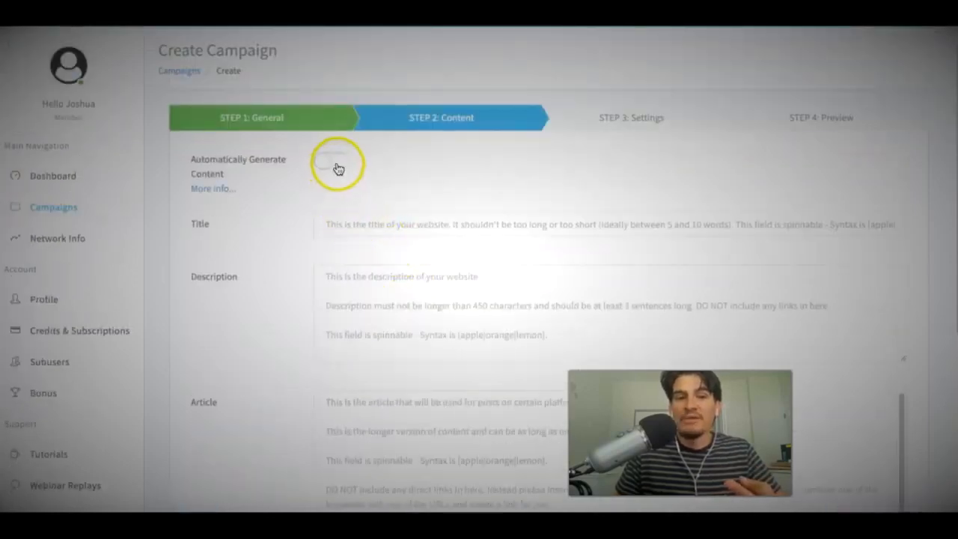
scroll(352, 239, down, 5)
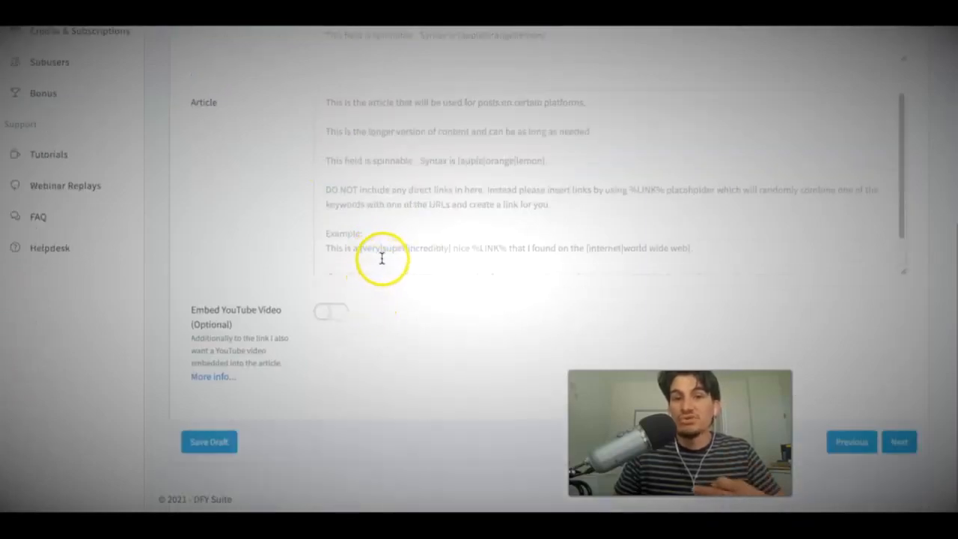
scroll(382, 256, up, 5)
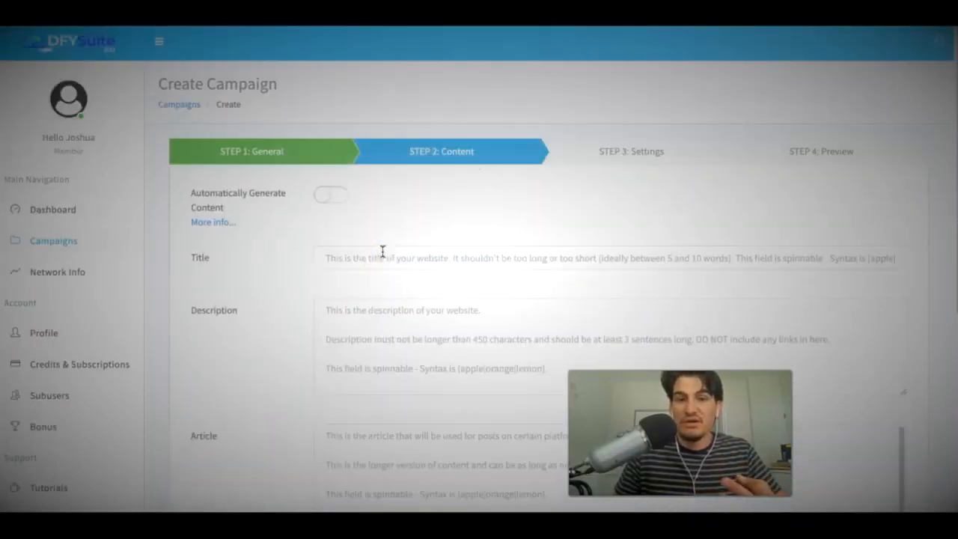
click(334, 195)
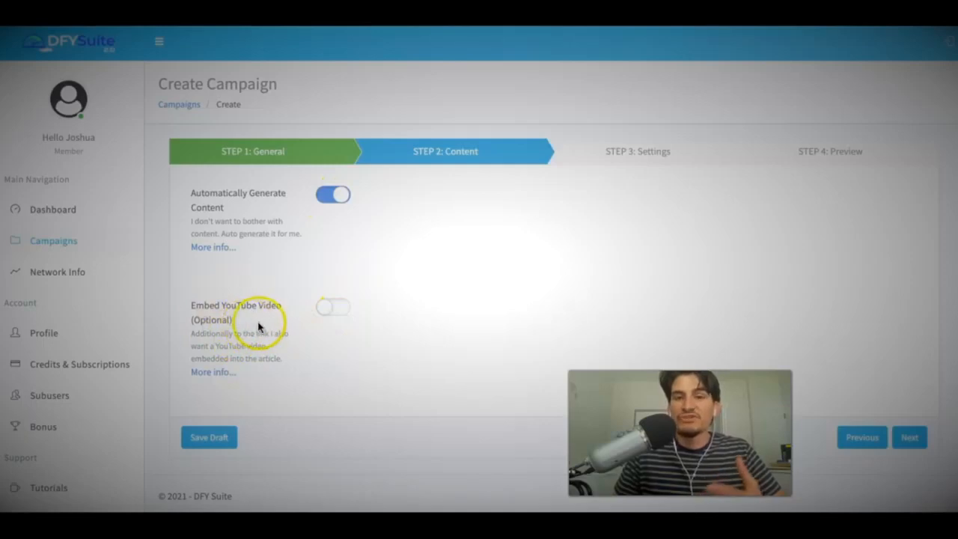
Turn on the option to embed a YouTube video in the campaign's articles.
click(332, 308)
scroll(390, 292, down, 2)
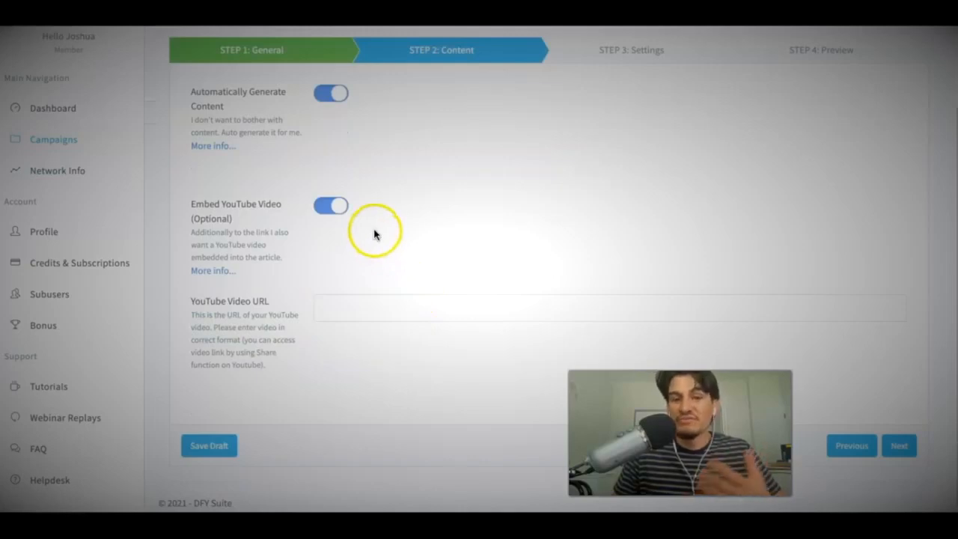
click(367, 300)
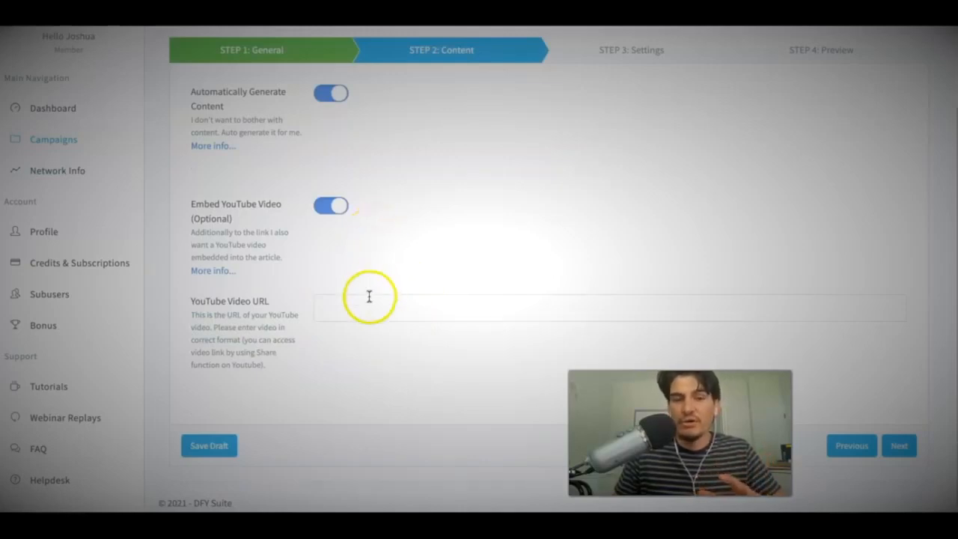
text(21)
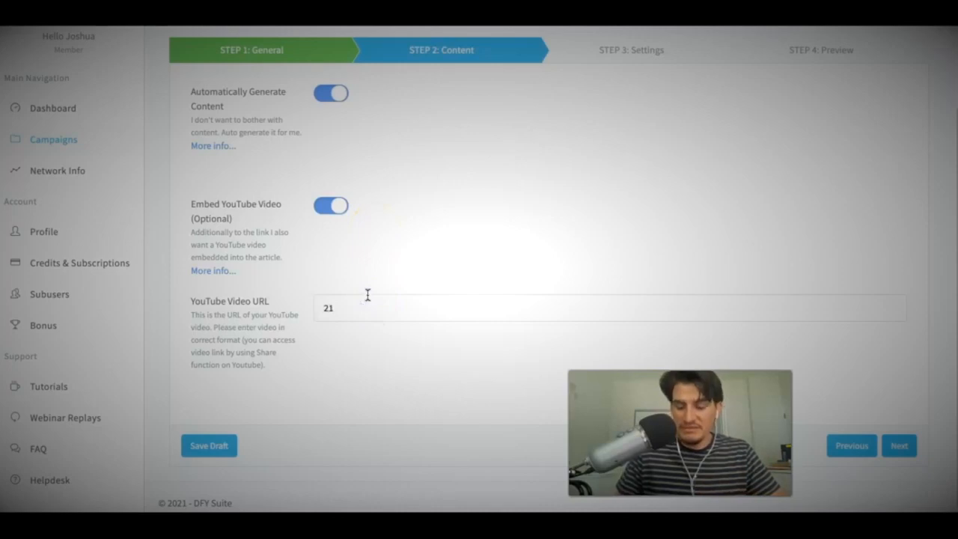
key(ctrl+a)
key(ctrl+v)
key(ctrl+a)
key(BackSpace)
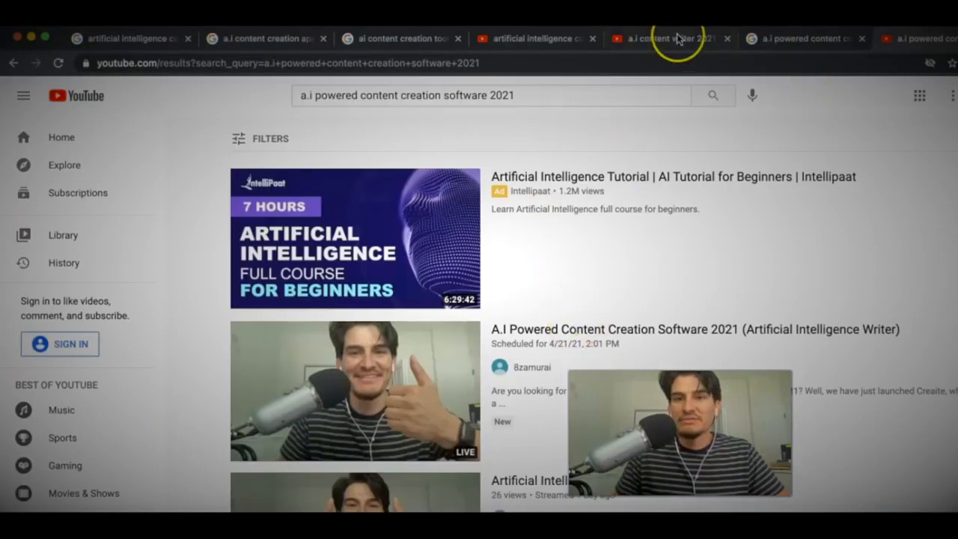
Copy the link of the "A.I Powered Content Creation Software 2021" video from the Google results and enter it as the YouTube Video URL.
click(745, 45)
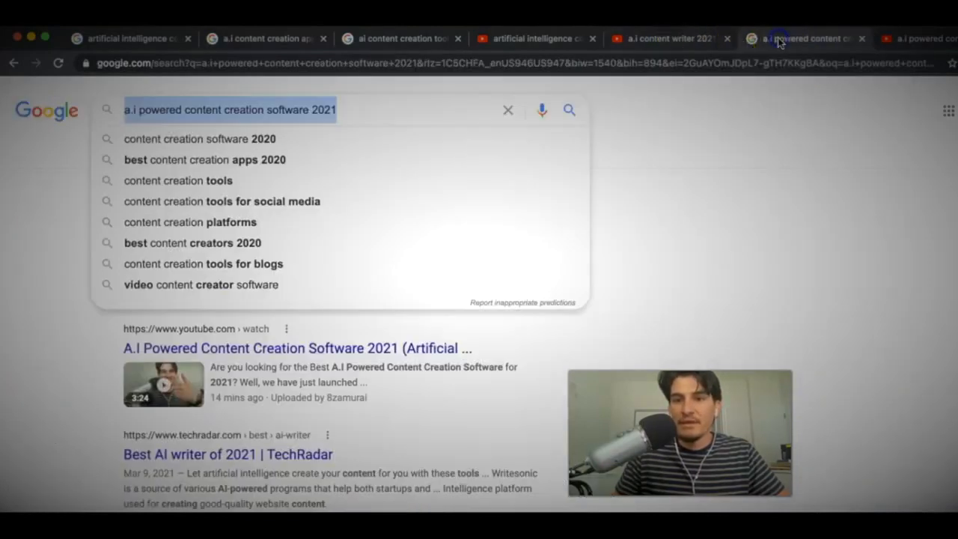
click(51, 353)
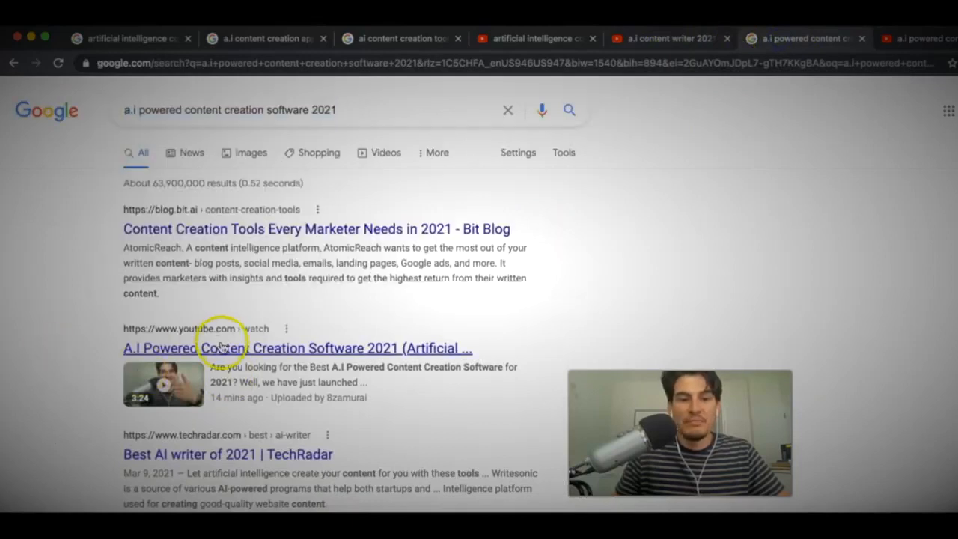
right_click(219, 344)
click(284, 389)
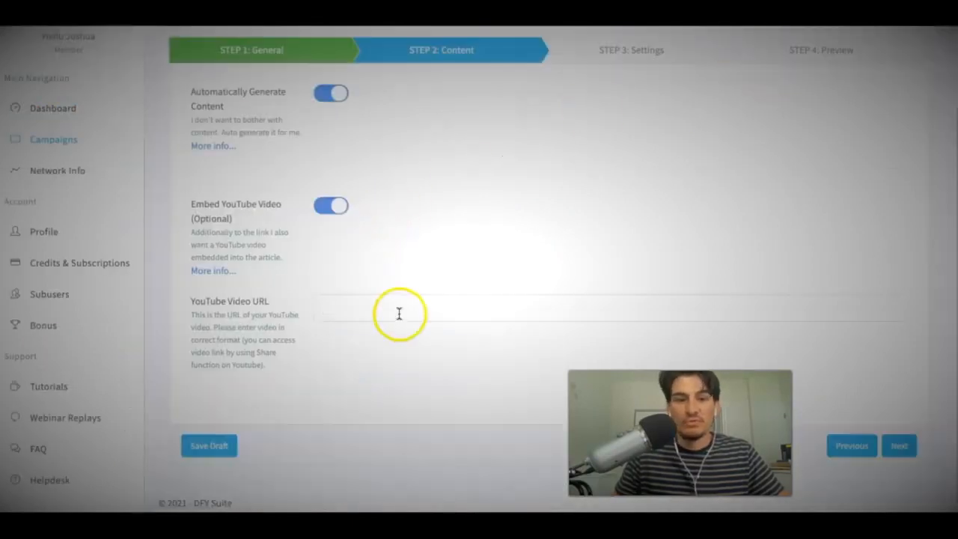
click(397, 315)
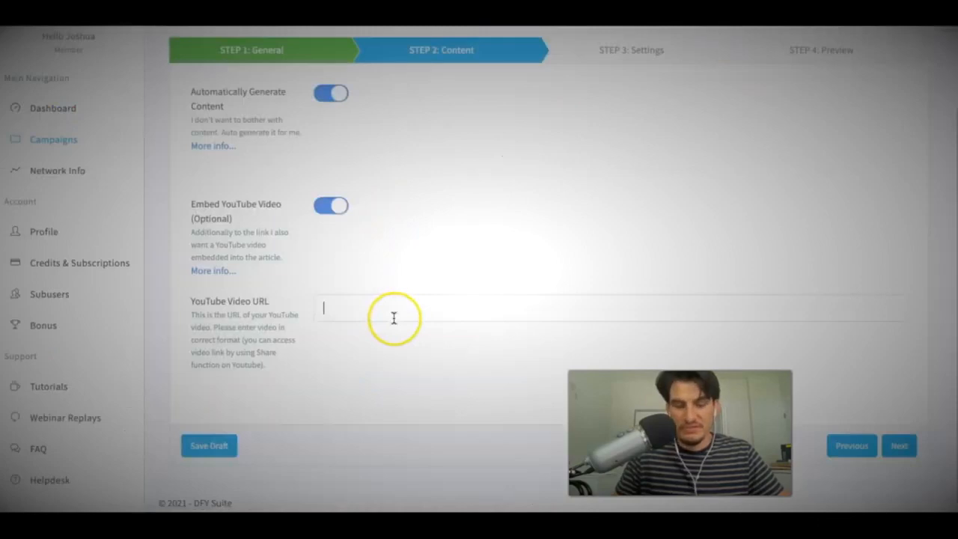
key(ctrl+v)
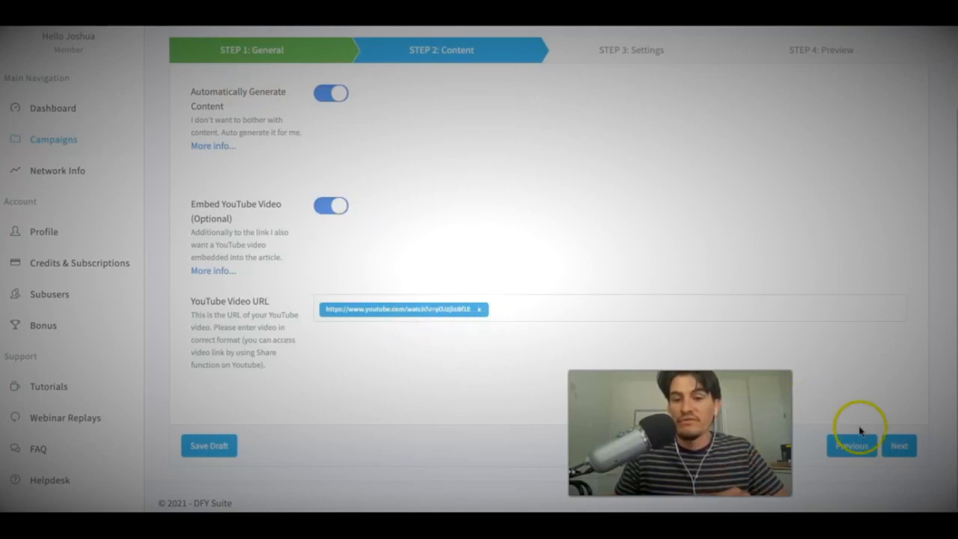
Continue to the campaign settings and set the link quantity to 200 with a drip feed of 3 days.
click(902, 446)
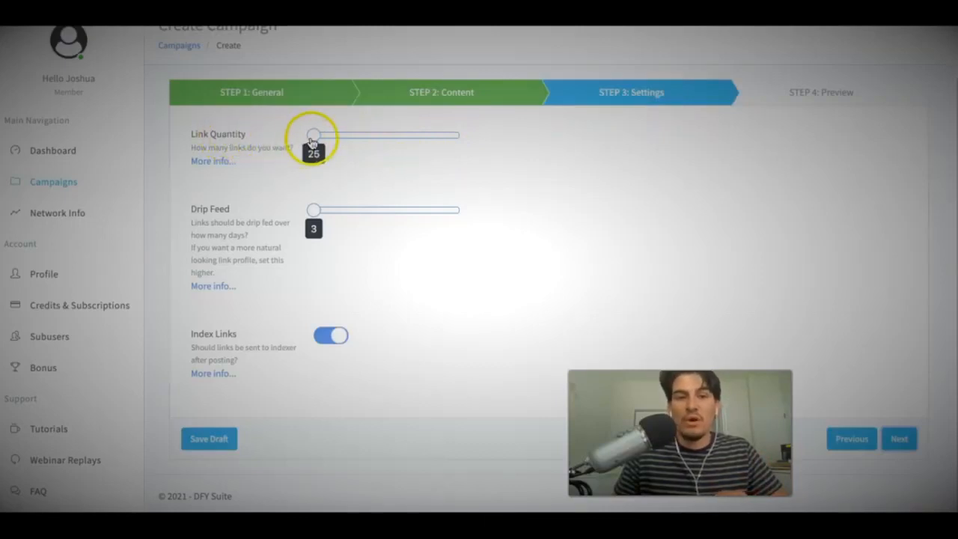
drag(316, 140, 473, 142)
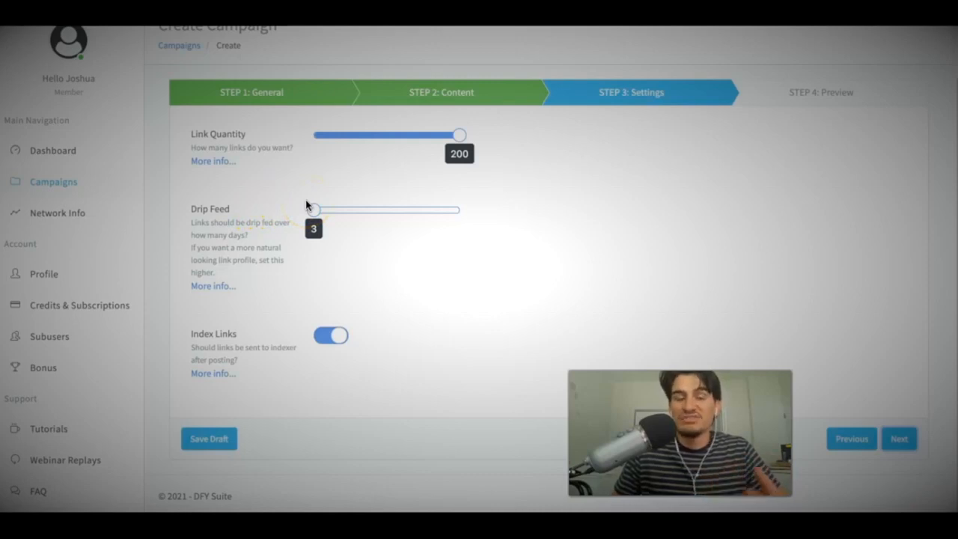
mouse_move(312, 209)
mouse_down()
mouse_move(487, 210)
mouse_move(303, 211)
mouse_move(315, 215)
mouse_up()
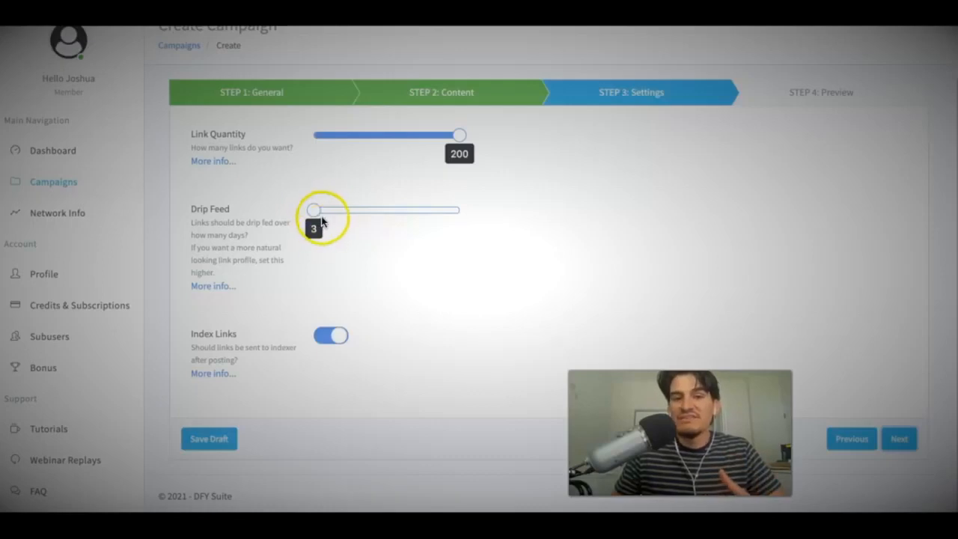
click(322, 216)
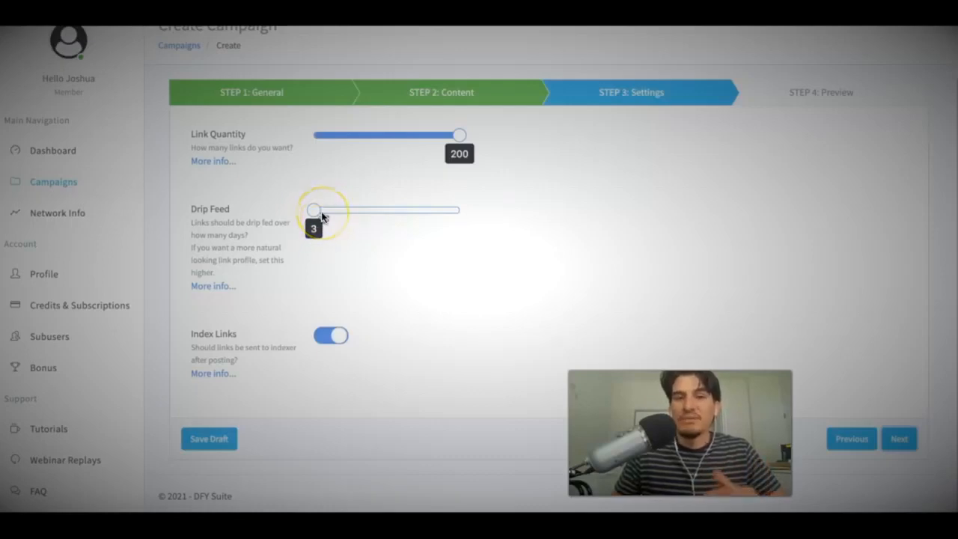
click(320, 217)
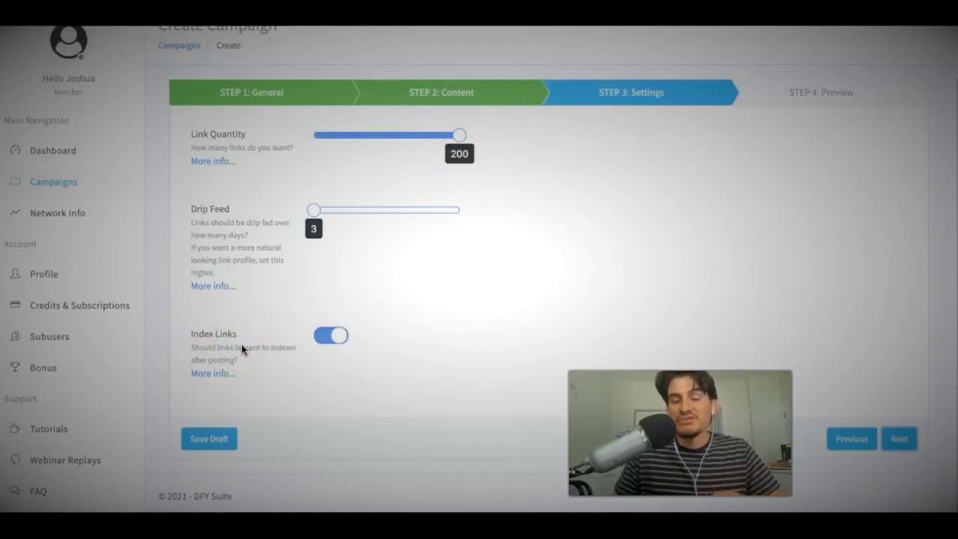
click(262, 358)
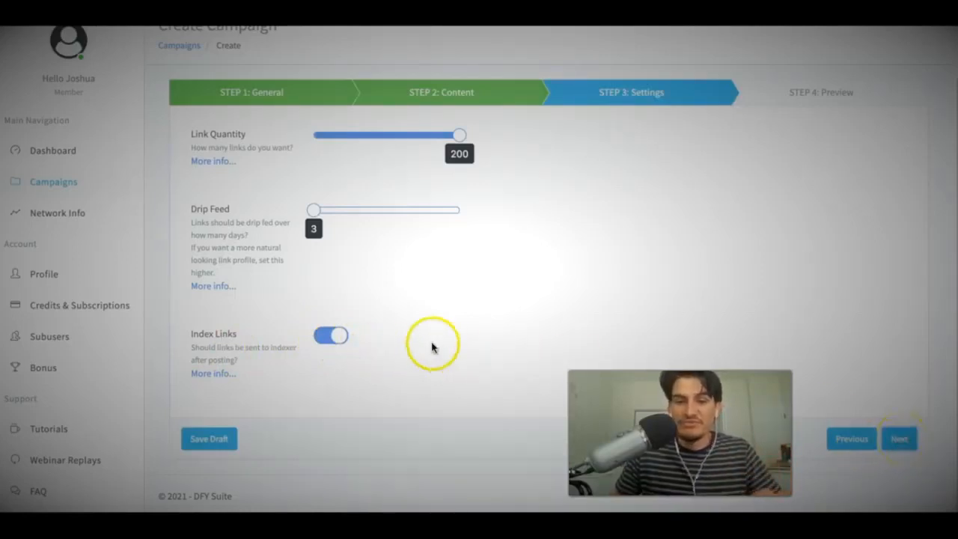
Review the campaign details in the preview and create the campaign.
click(901, 441)
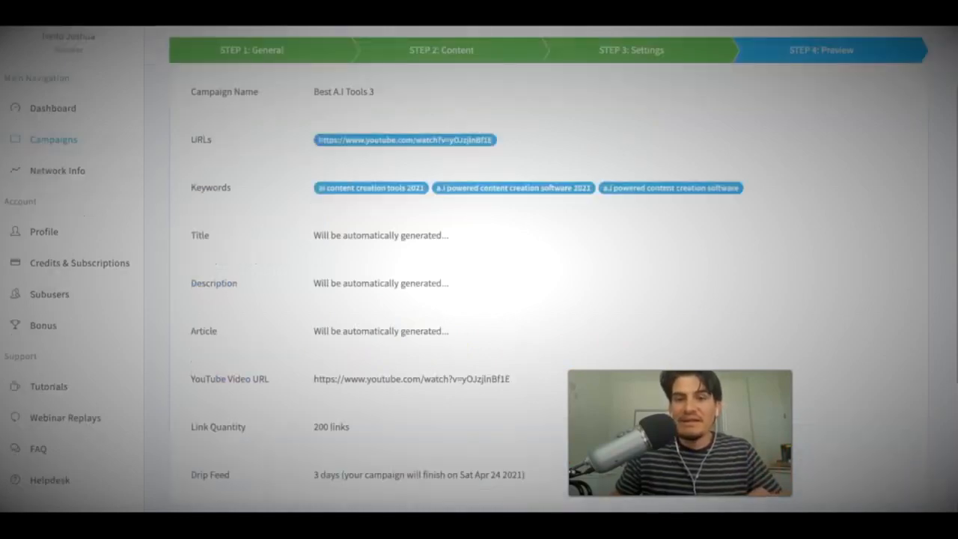
scroll(485, 199, down, 3)
scroll(434, 188, up, 3)
scroll(412, 178, down, 3)
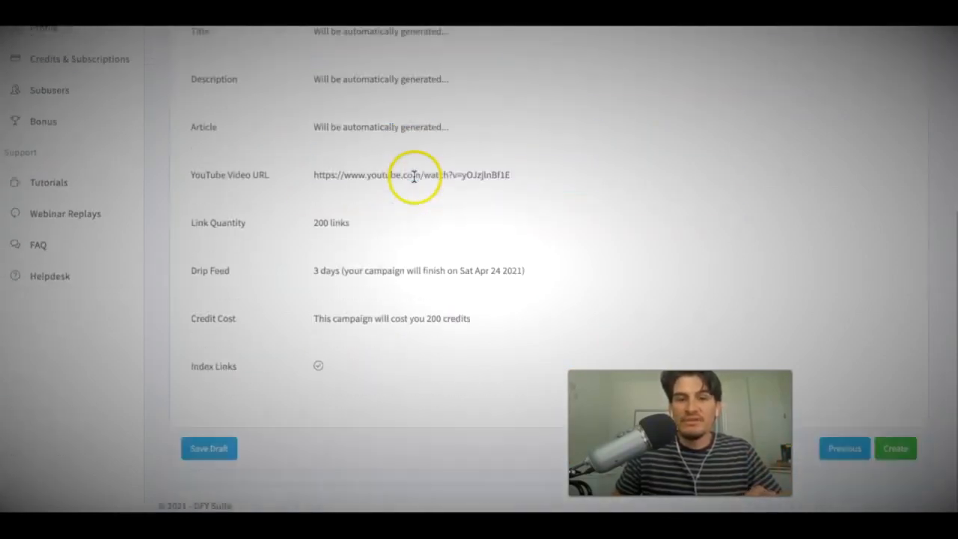
click(897, 441)
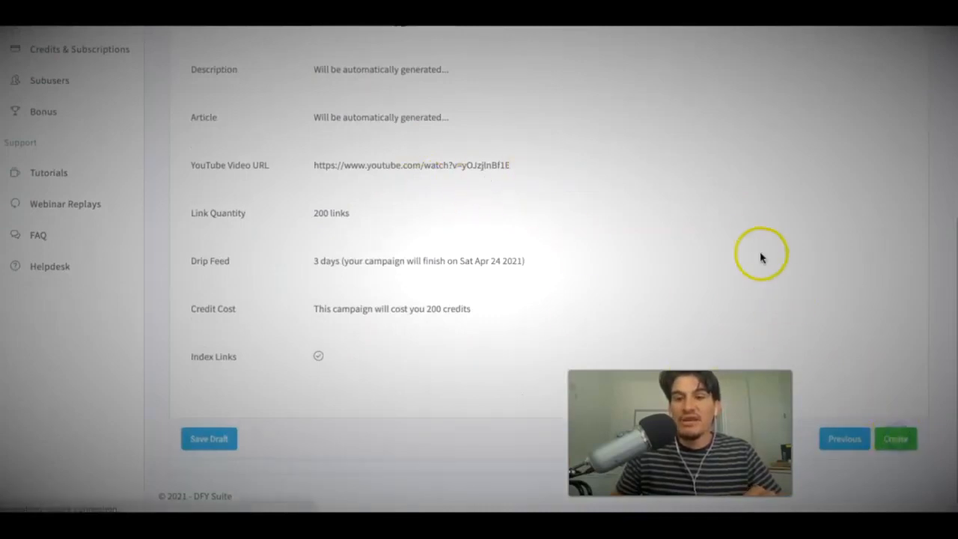